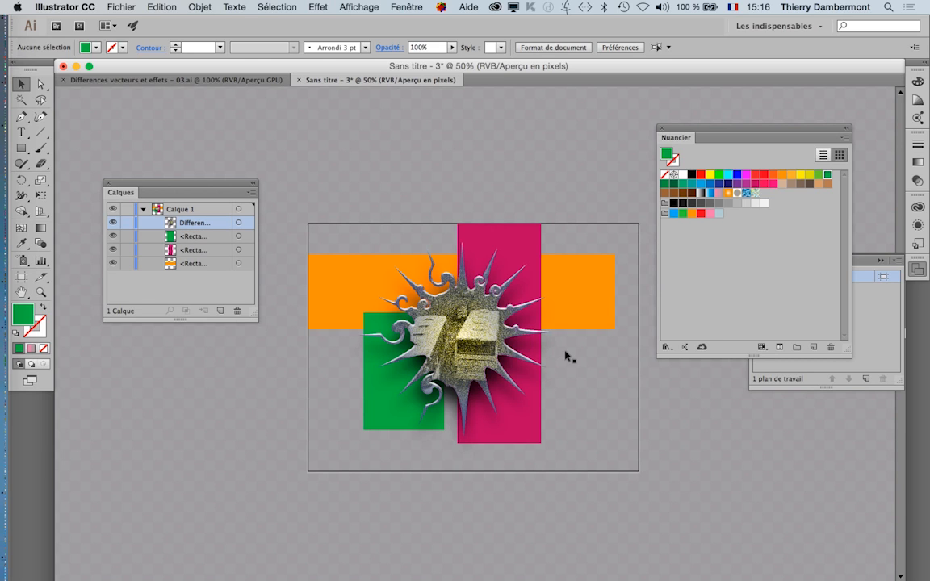
# Step: Open the file "Differences vecteurs et effets - 03.ai" and move the Swatches panel clear of the sun artwork
pyautogui.click(113, 6)
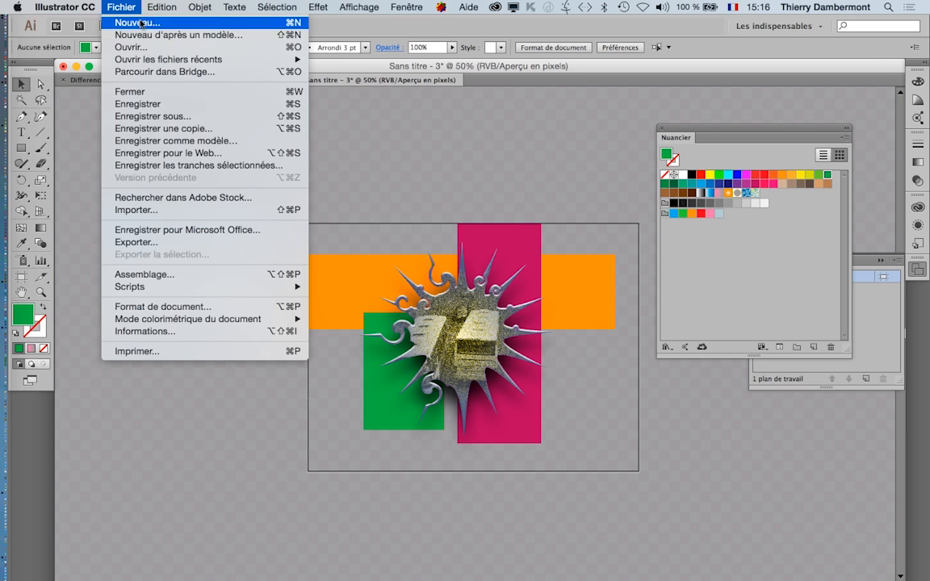
pyautogui.click(128, 43)
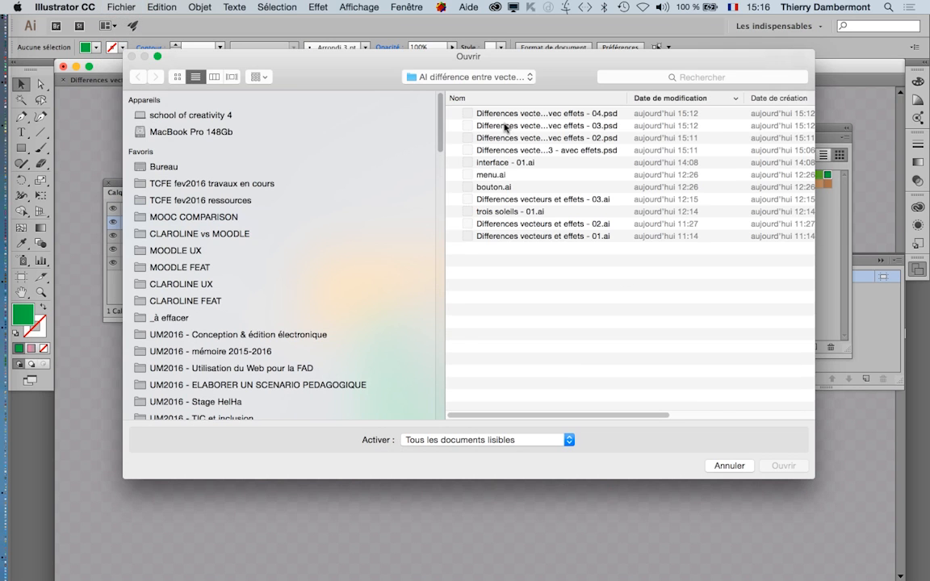
pyautogui.click(541, 199)
pyautogui.click(783, 465)
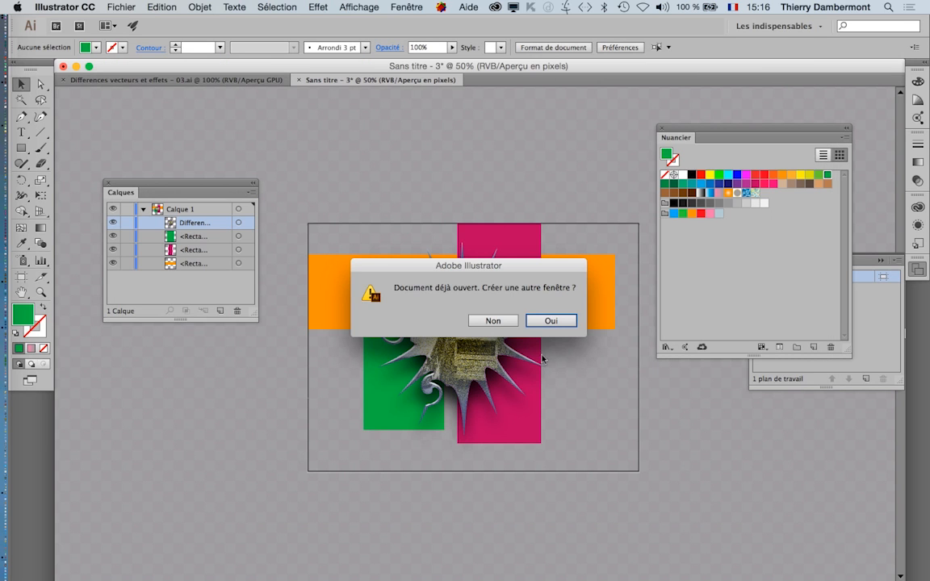
pyautogui.click(532, 323)
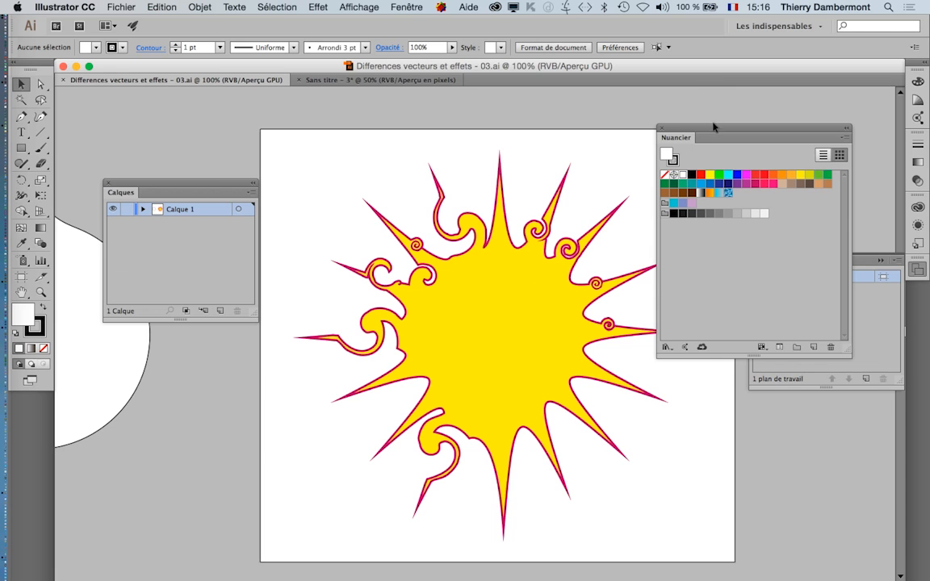
pyautogui.moveTo(712, 130); pyautogui.dragTo(787, 134)
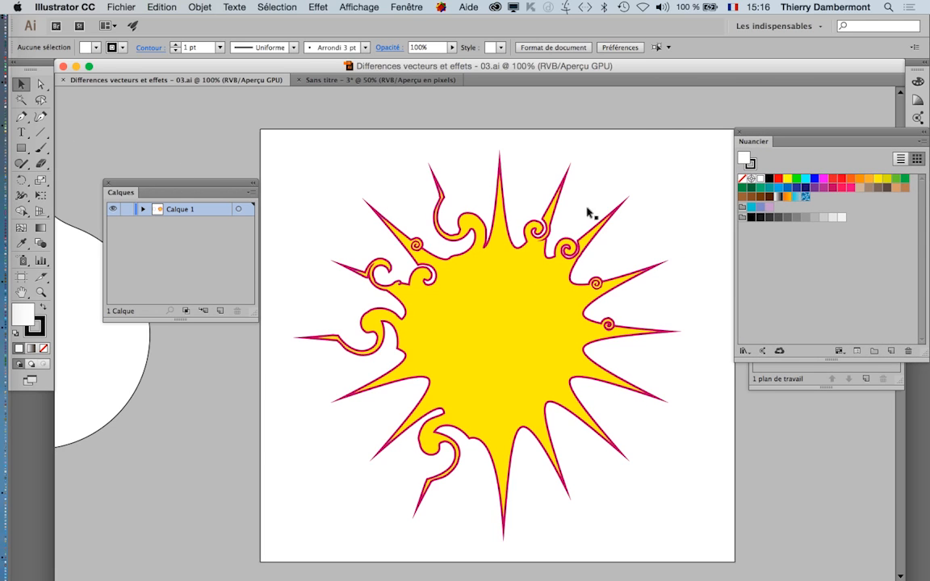
pyautogui.moveTo(739, 132); pyautogui.dragTo(759, 427)
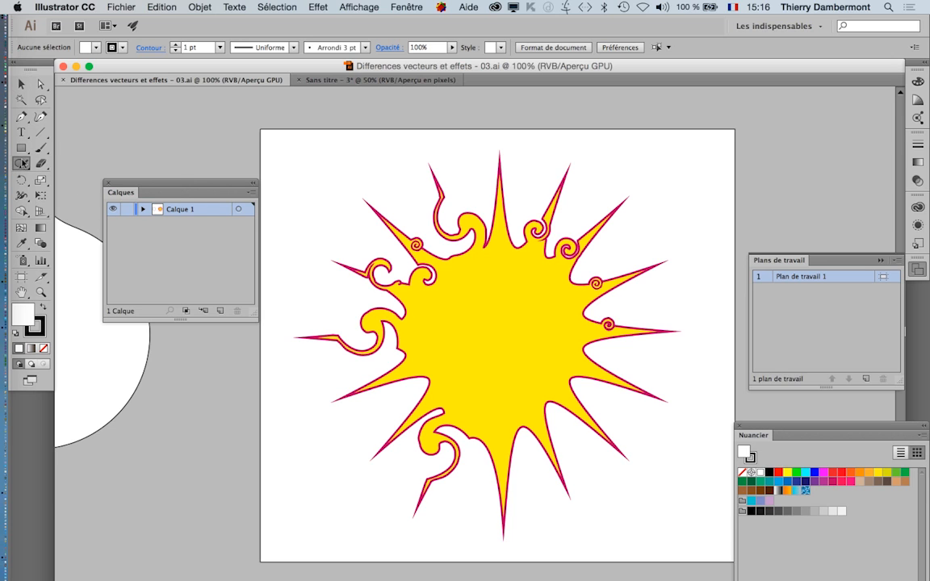
# Step: Draw a white circle about 164 px in diameter with the Ellipse tool at the middle of the sun
pyautogui.click(21, 163)
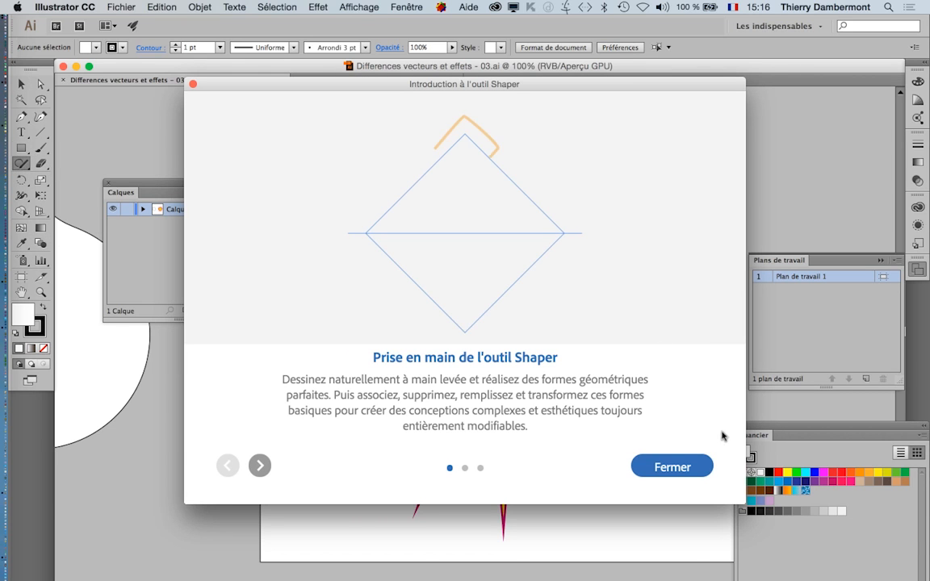
pyautogui.click(687, 466)
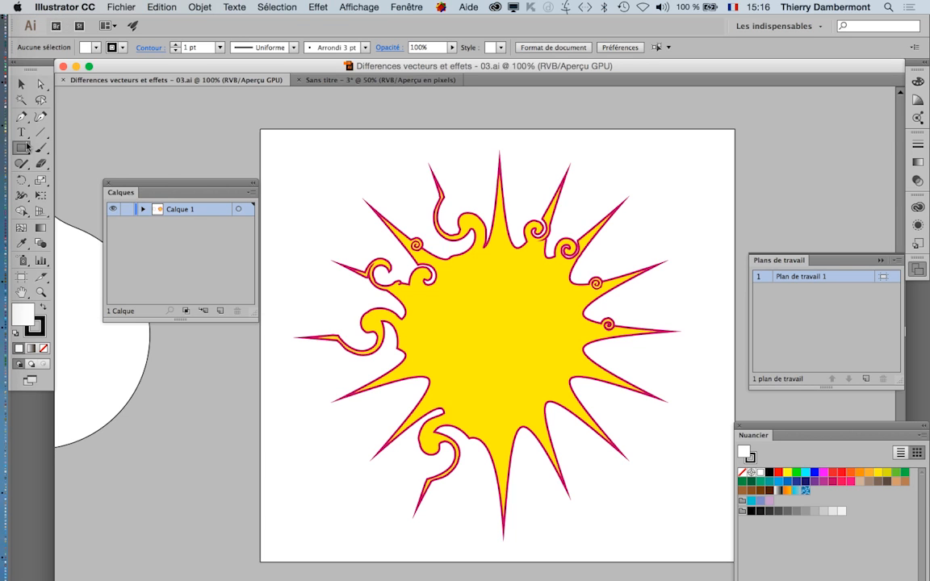
pyautogui.moveTo(21, 148); pyautogui.dragTo(52, 178)
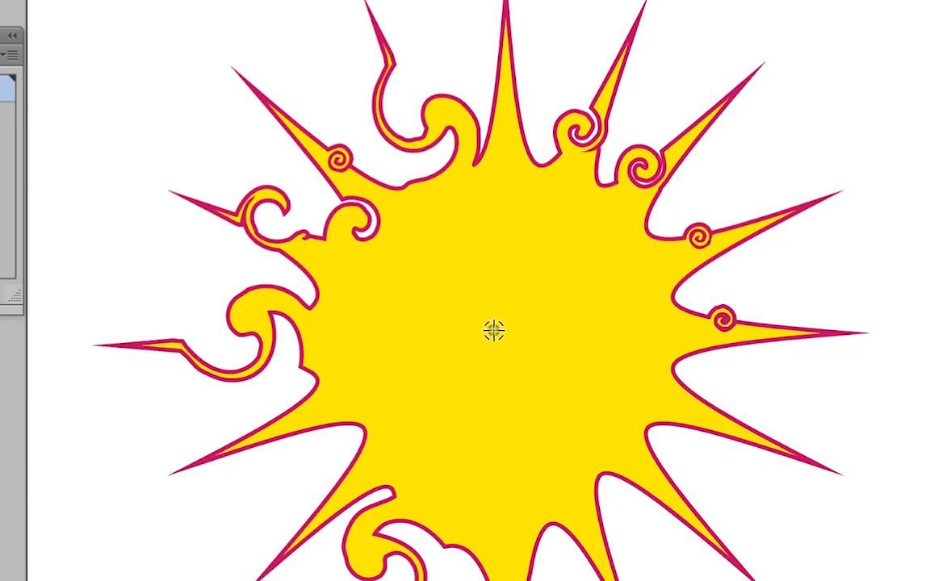
pyautogui.moveTo(494, 330); pyautogui.dragTo(611, 293)
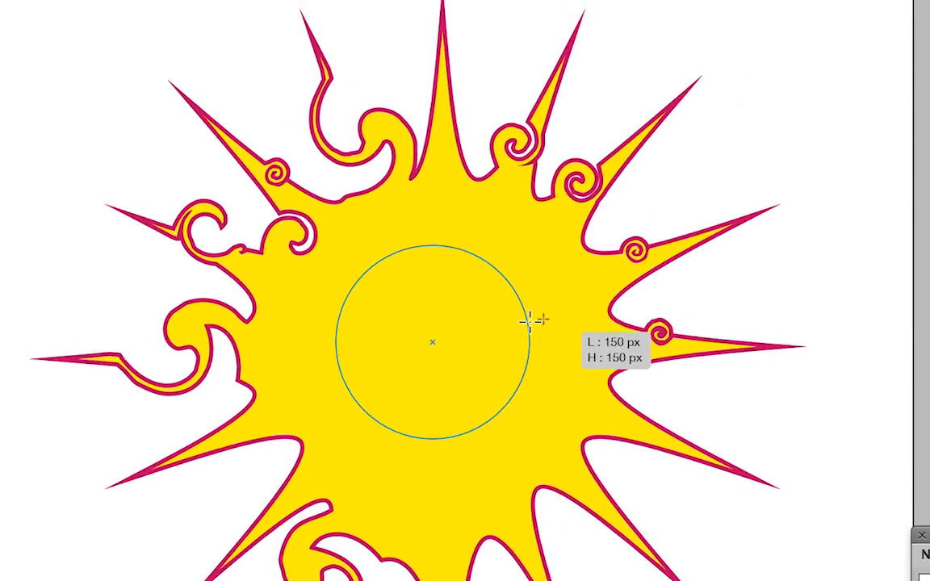
pyautogui.moveTo(537, 315); pyautogui.dragTo(533, 320)
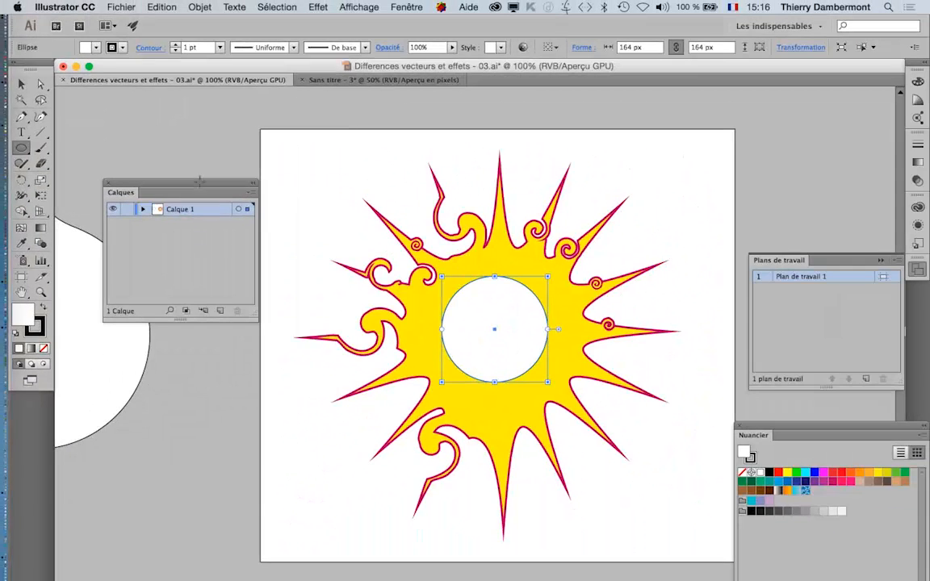
# Step: Shift the white circle slightly down and sideways to centre it on the sun, and deselect it
pyautogui.click(21, 83)
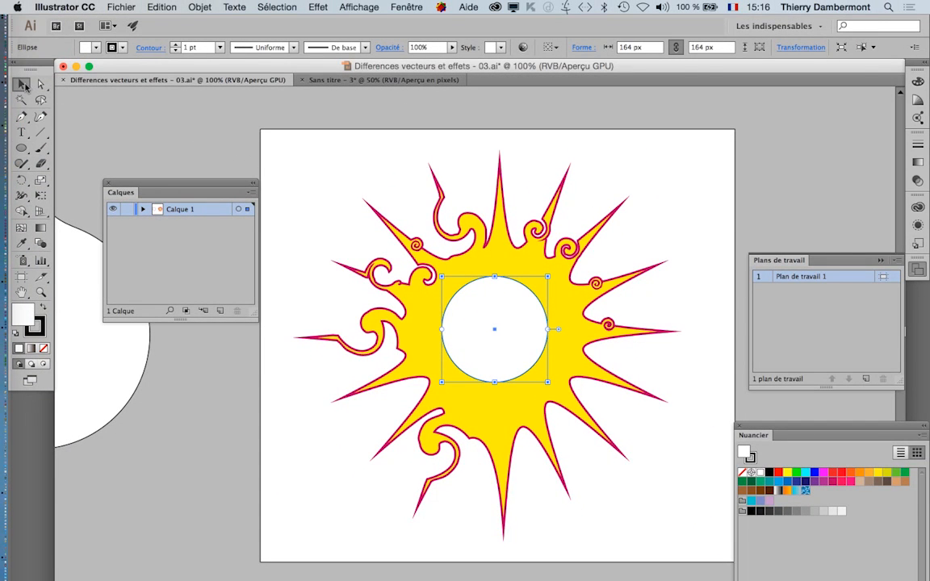
pyautogui.moveTo(498, 308); pyautogui.dragTo(513, 347)
pyautogui.click(660, 459)
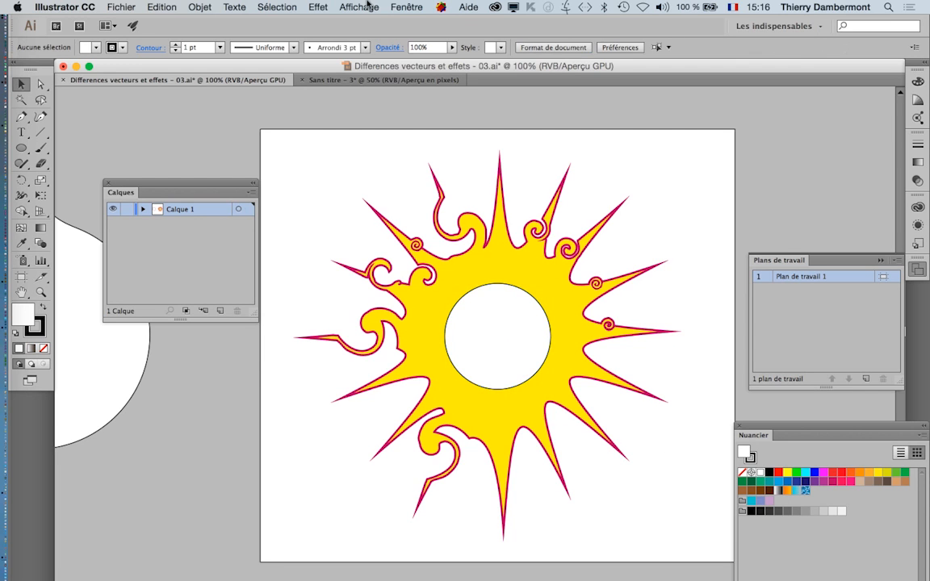
# Step: Show the transparency grid behind the artwork and check the white circle against it
pyautogui.click(358, 6)
pyautogui.click(475, 309)
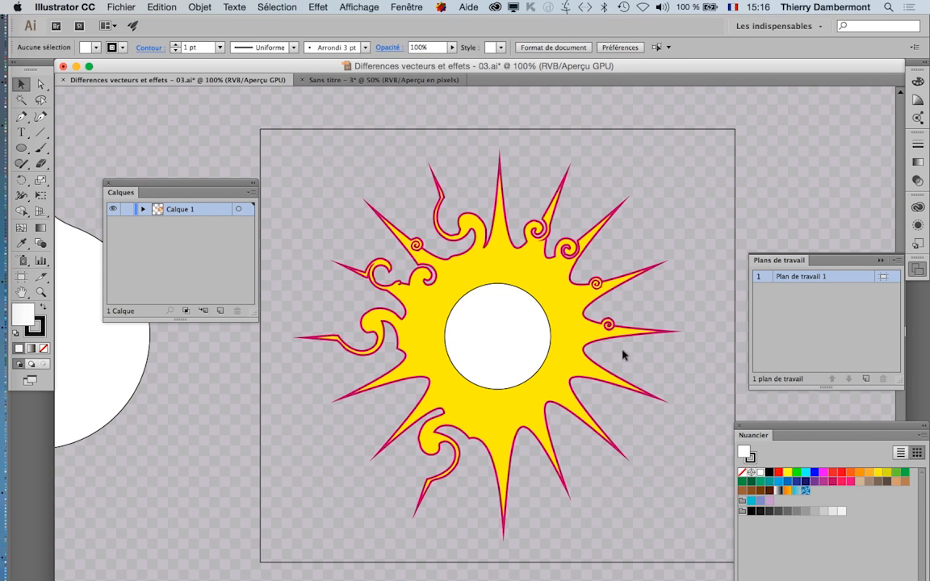
pyautogui.click(530, 352)
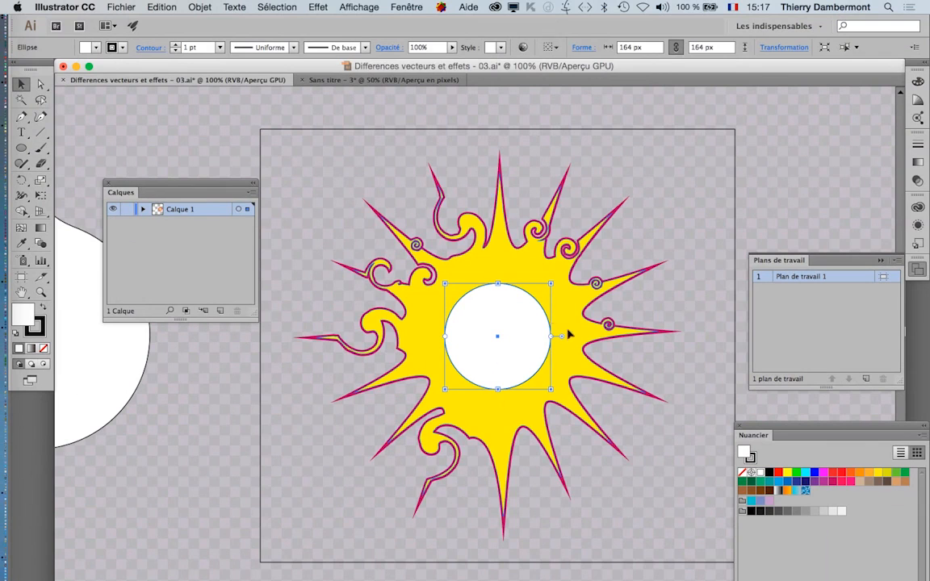
pyautogui.click(525, 153)
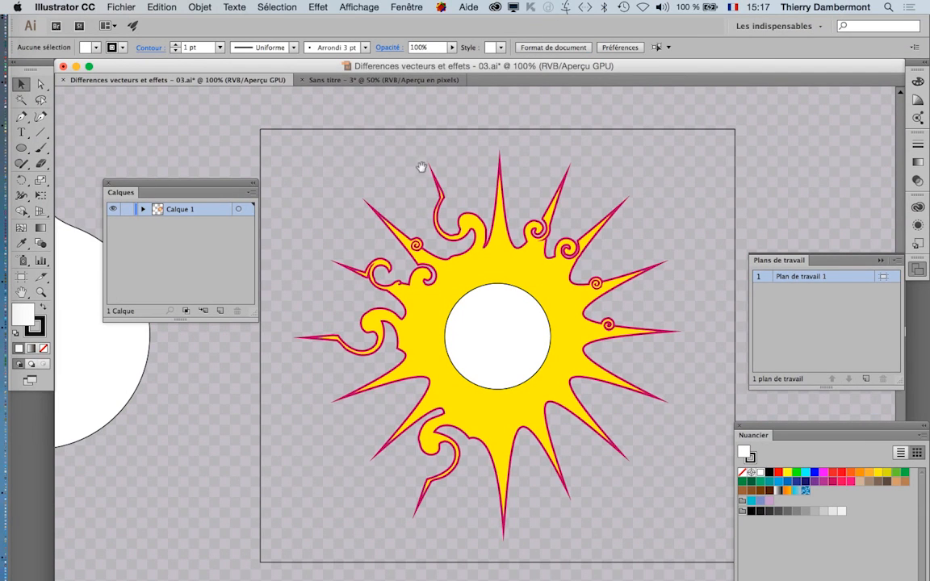
# Step: Move the Layers panel off the sun and open the Pathfinder panel as a separate floating panel near the artwork
pyautogui.moveTo(496, 176); pyautogui.dragTo(404, 141)
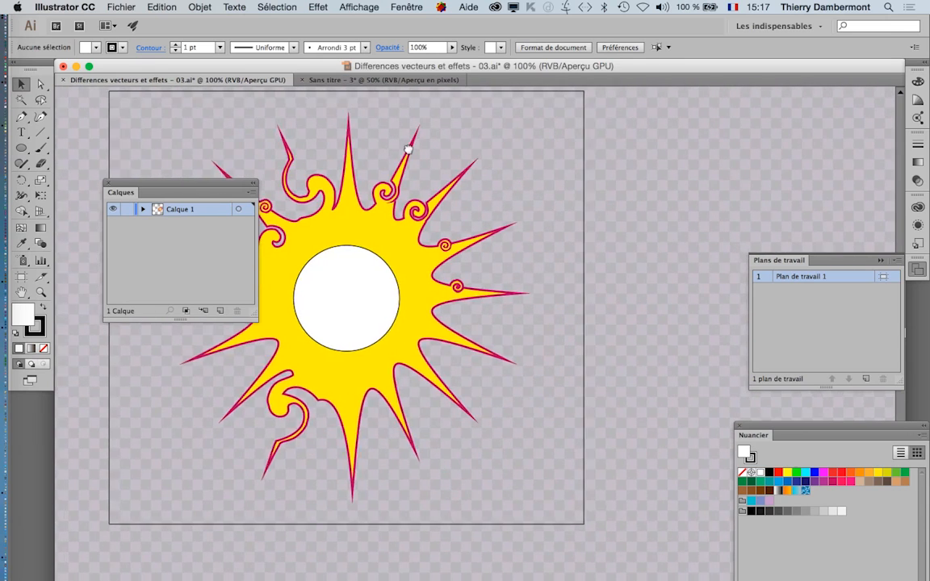
pyautogui.moveTo(215, 185); pyautogui.dragTo(166, 120)
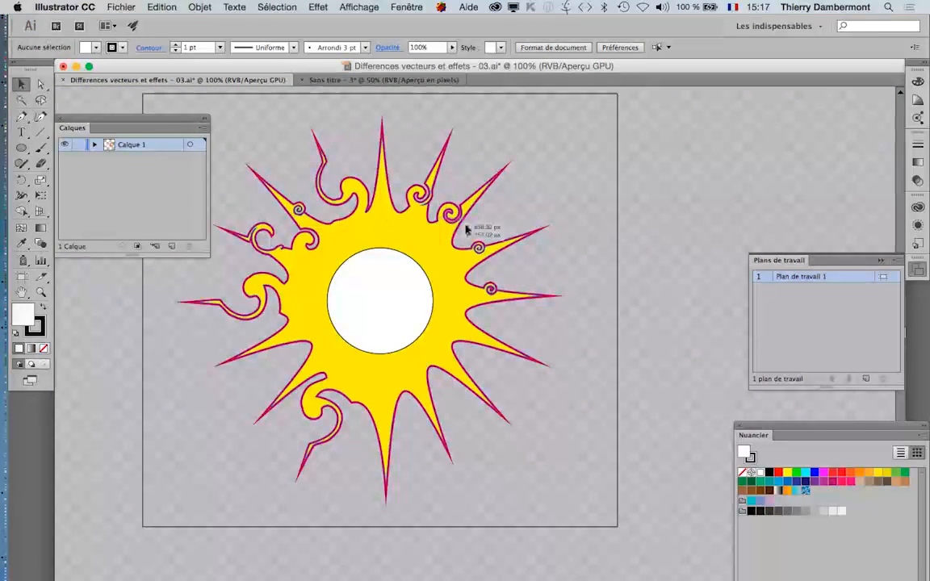
pyautogui.click(401, 5)
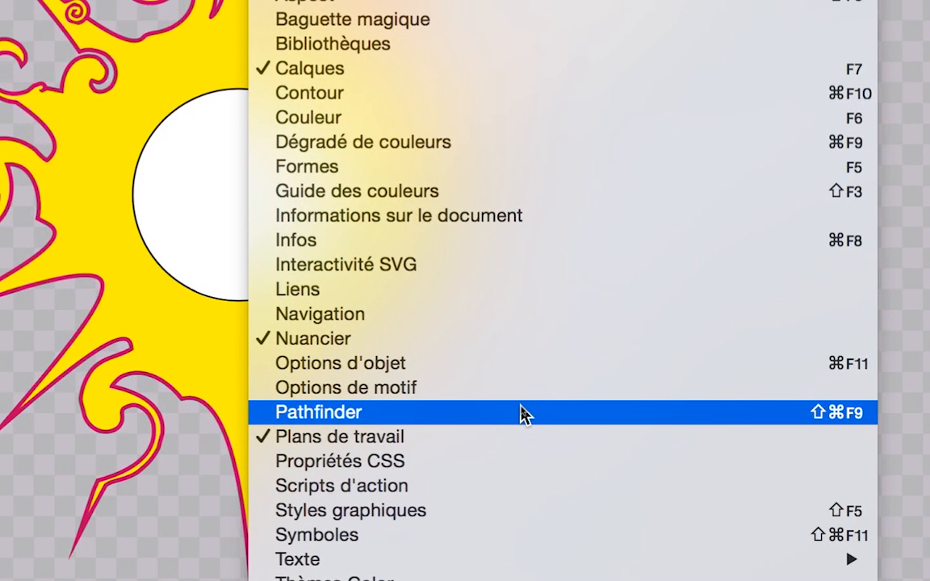
pyautogui.click(523, 413)
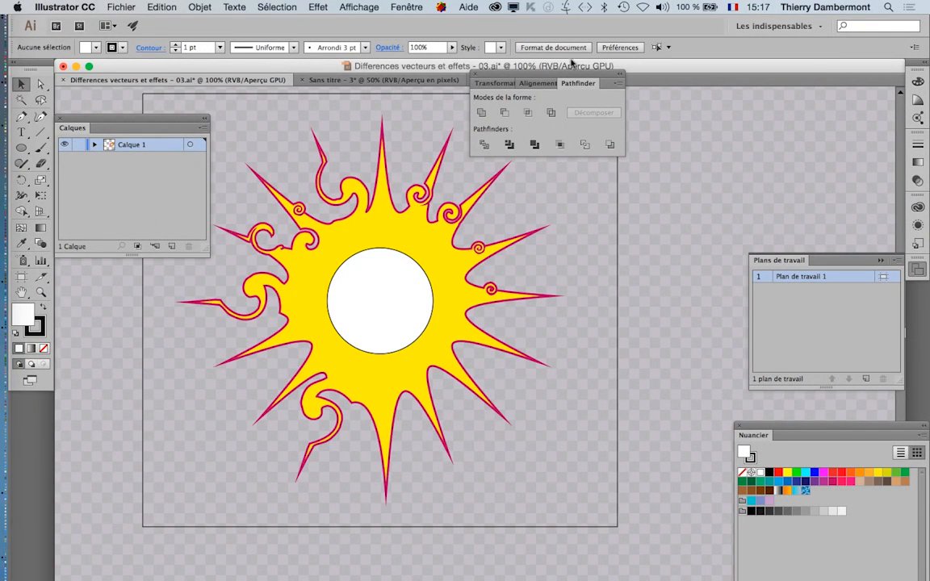
pyautogui.moveTo(587, 86); pyautogui.dragTo(557, 193)
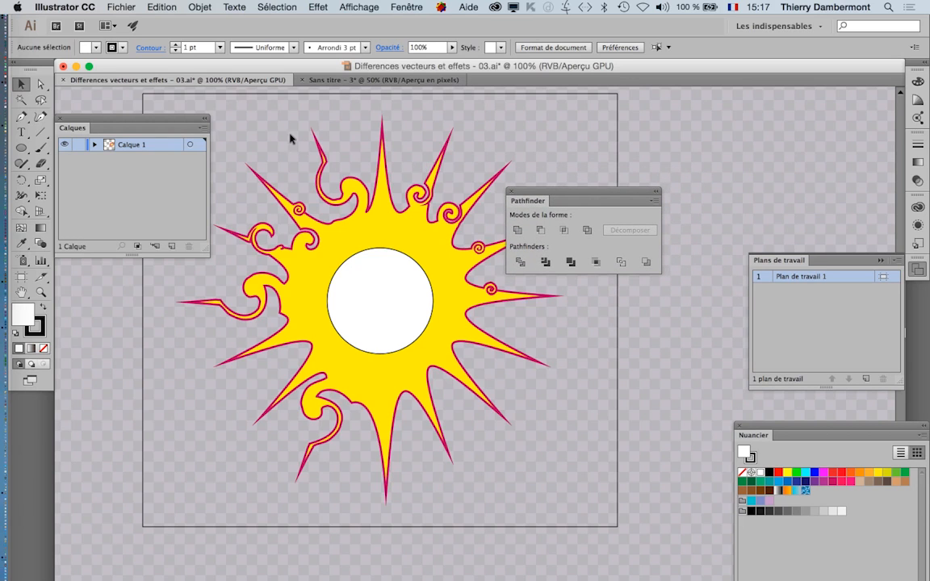
# Step: Select the artwork, expand Calque 1 to list its objects, and widen the Layers panel
pyautogui.press('super+a')
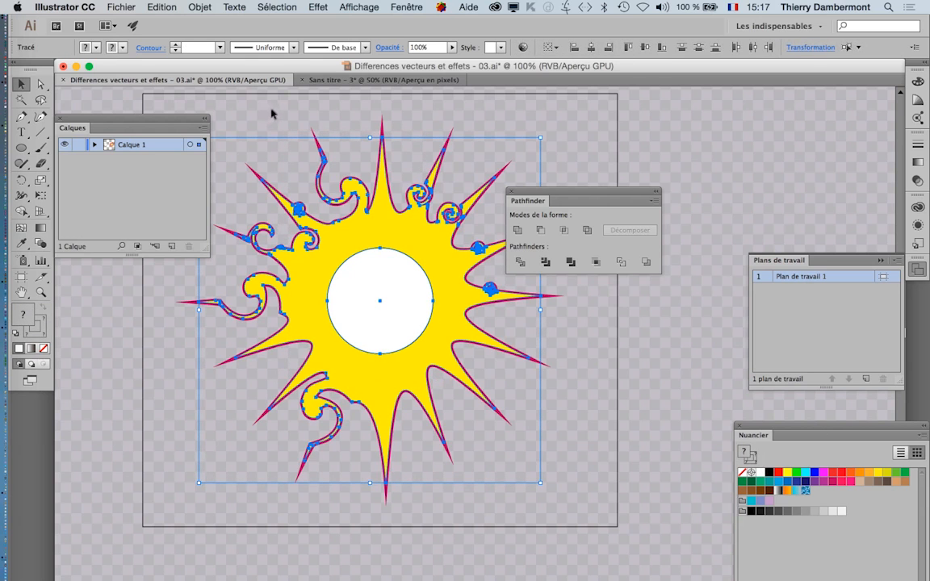
pyautogui.click(272, 115)
pyautogui.press('super+a')
pyautogui.click(94, 144)
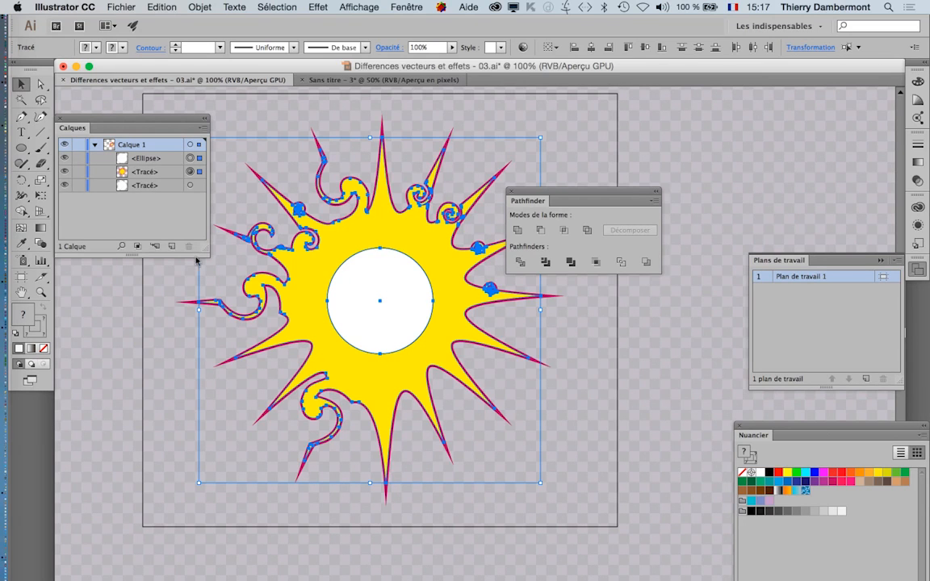
pyautogui.moveTo(205, 251); pyautogui.dragTo(300, 252)
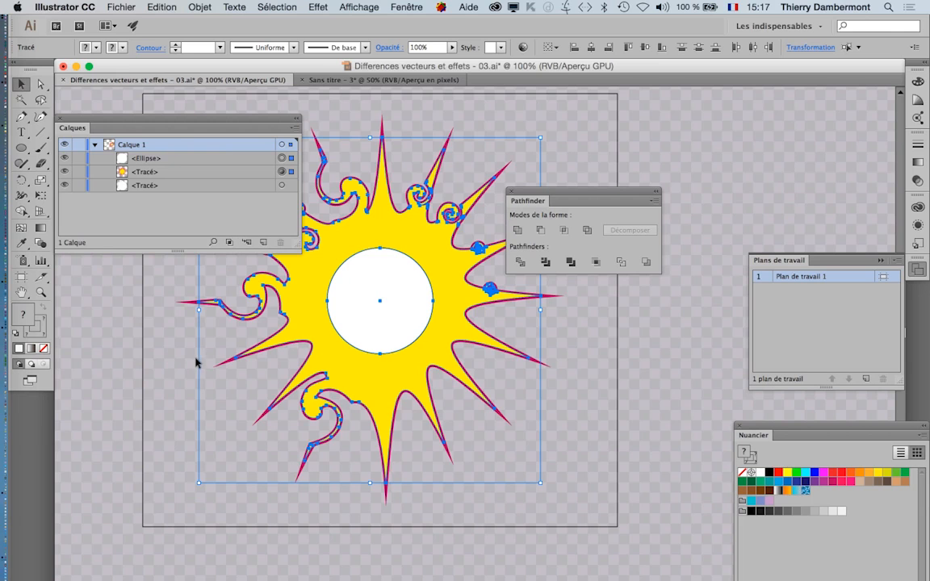
# Step: Examine which listed object corresponds to the white shape outside the artboard by selecting it, and clear the selection
pyautogui.press('super+minus')
pyautogui.press('super+minus')
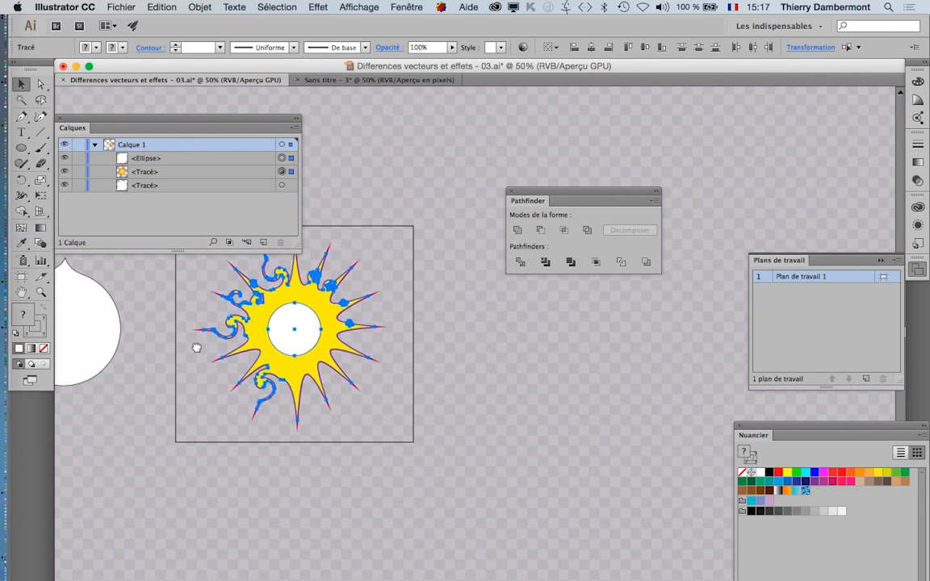
pyautogui.moveTo(196, 348); pyautogui.dragTo(350, 369)
pyautogui.click(251, 345)
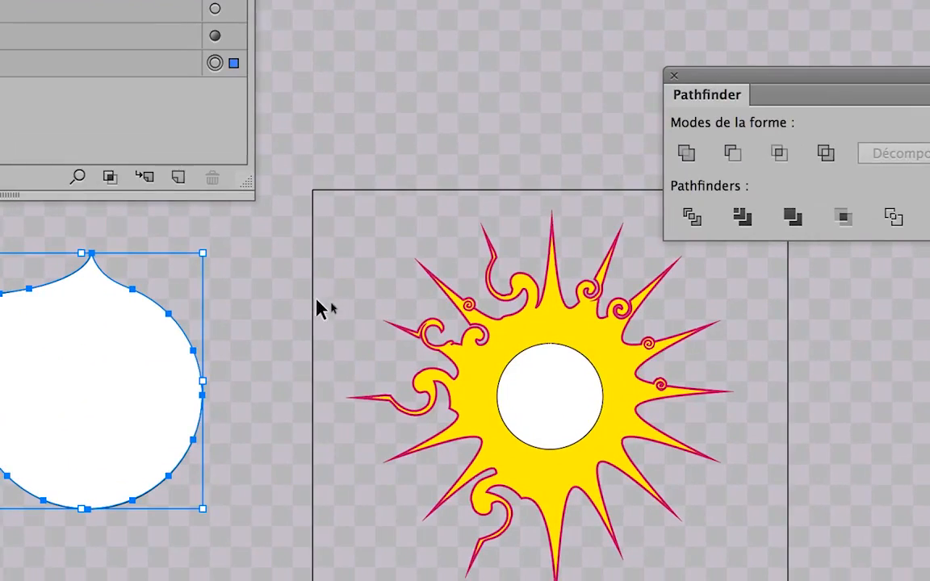
pyautogui.click(256, 309)
pyautogui.press('super+a')
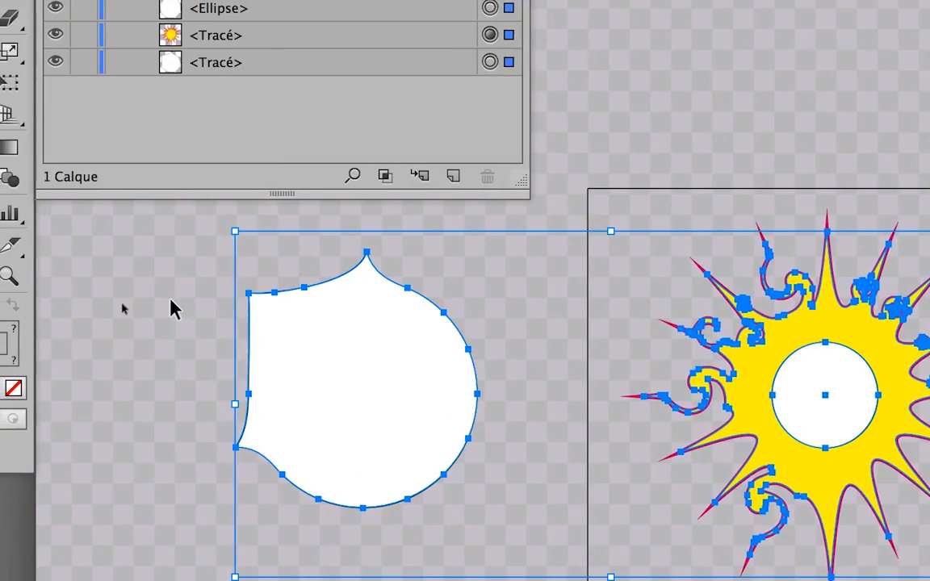
pyautogui.click(172, 307)
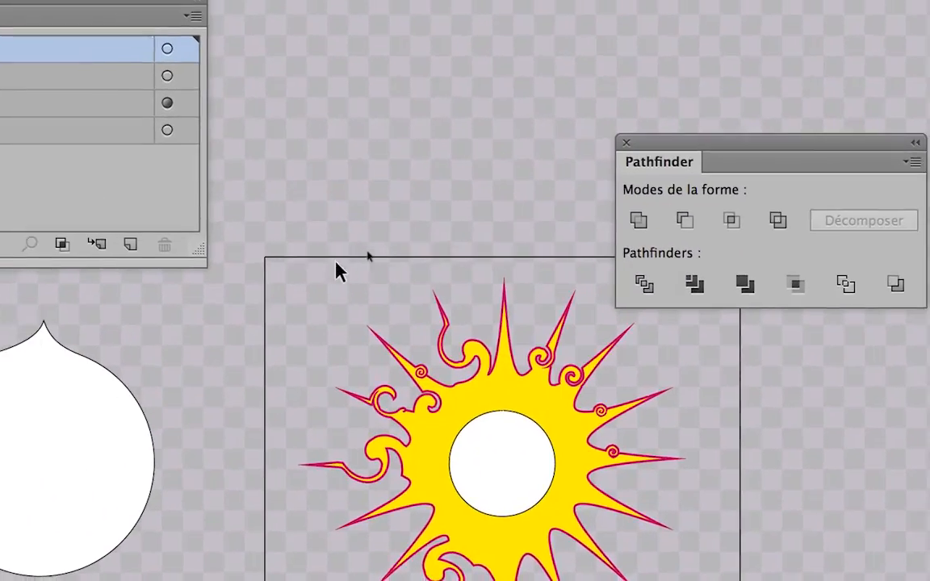
# Step: Try the Exclude shape mode on the sun and circle, both directly and as a compound shape, and undo each attempt
pyautogui.click(502, 462)
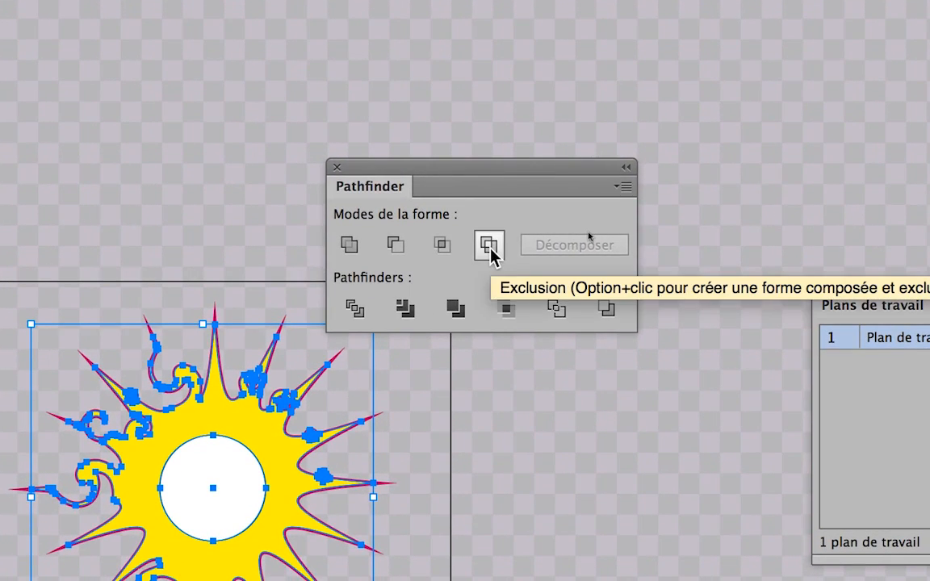
pyautogui.click(490, 247)
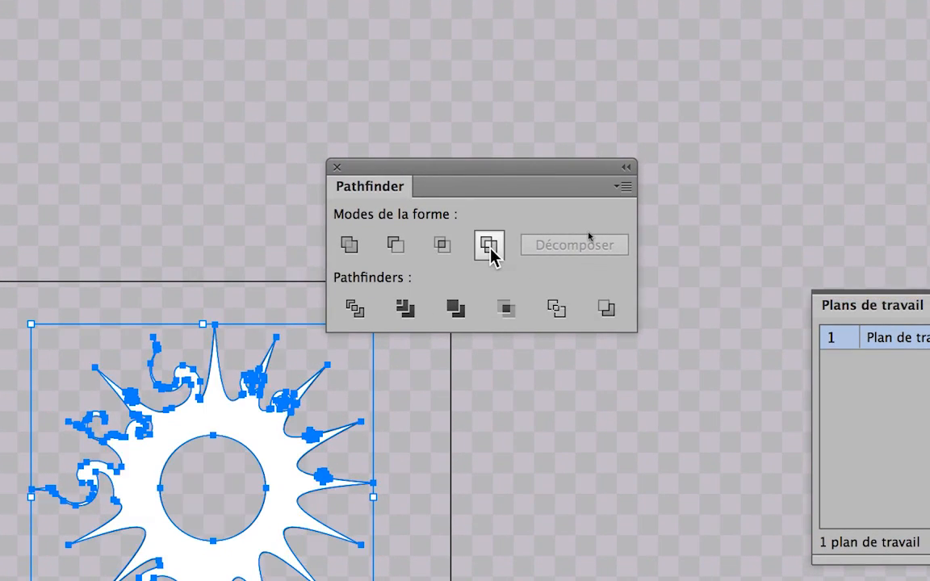
pyautogui.hotkey('ctrl', 'z')
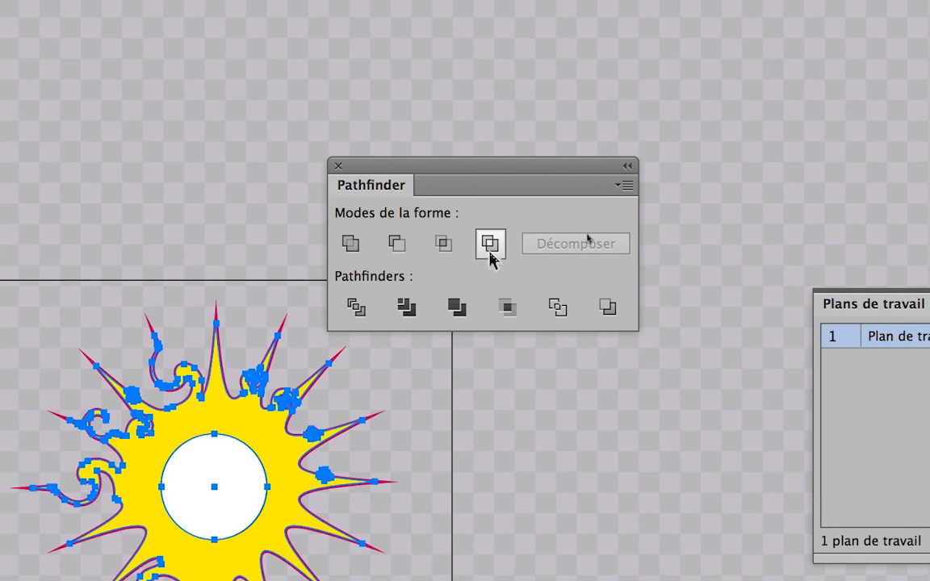
pyautogui.keyDown('alt'); pyautogui.click(491, 247); pyautogui.keyUp('alt')
pyautogui.hotkey('ctrl', 'z')
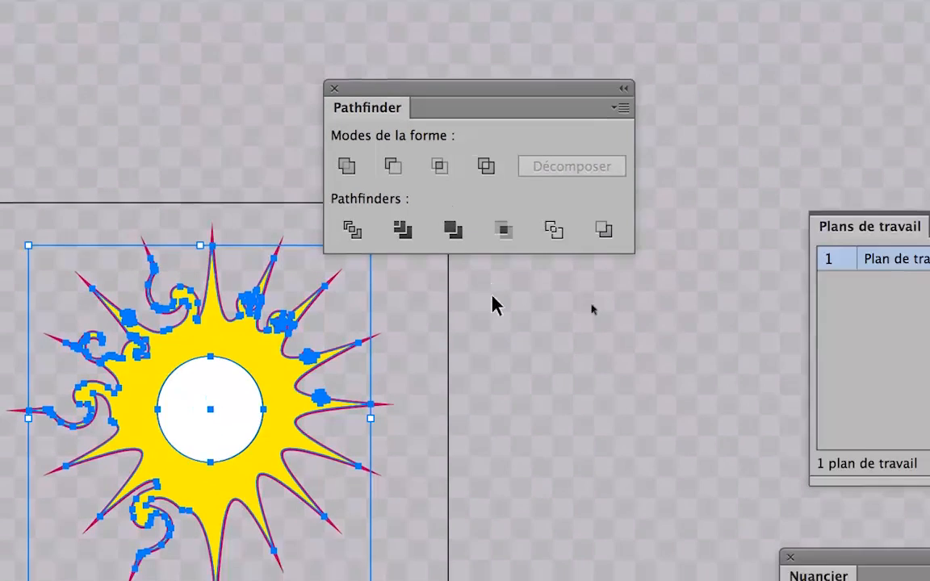
# Step: Select the white circle and move its ellipse below the sun path in Calque 1's stacking order
pyautogui.click(501, 420)
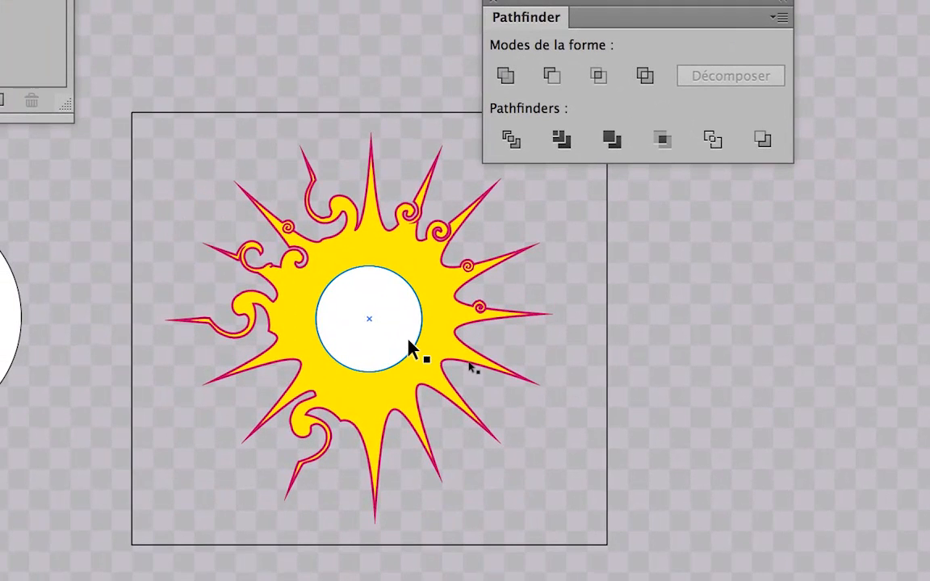
pyautogui.click(247, 405)
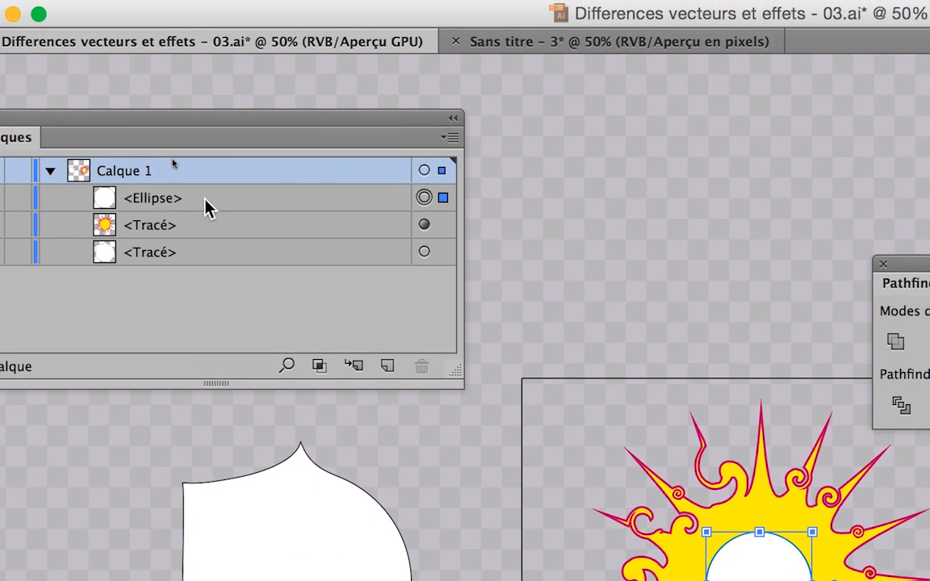
pyautogui.moveTo(205, 201); pyautogui.dragTo(204, 222)
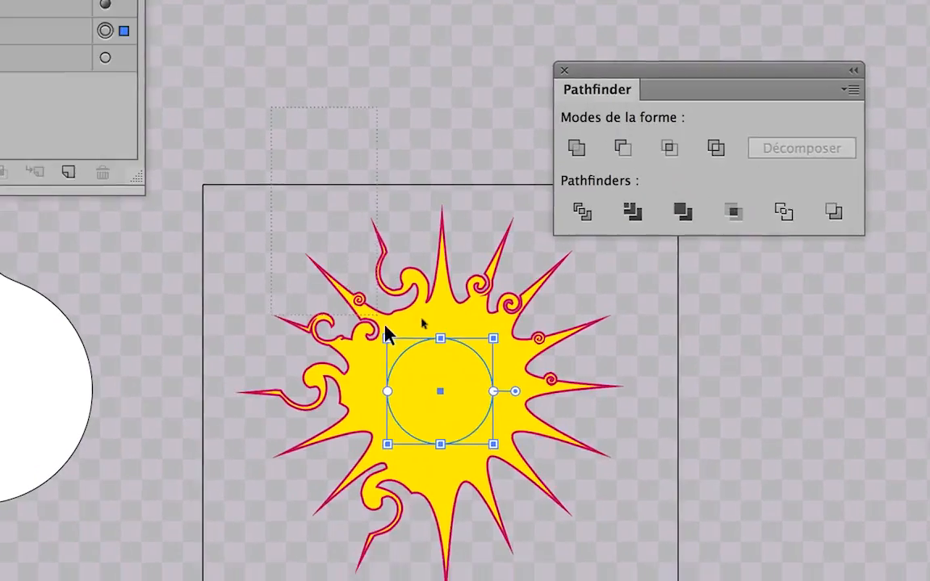
# Step: Try the Exclude shape mode on the sun and the circle beneath it, undo it, and highlight their entries in Calque 1
pyautogui.moveTo(384, 325); pyautogui.dragTo(443, 410)
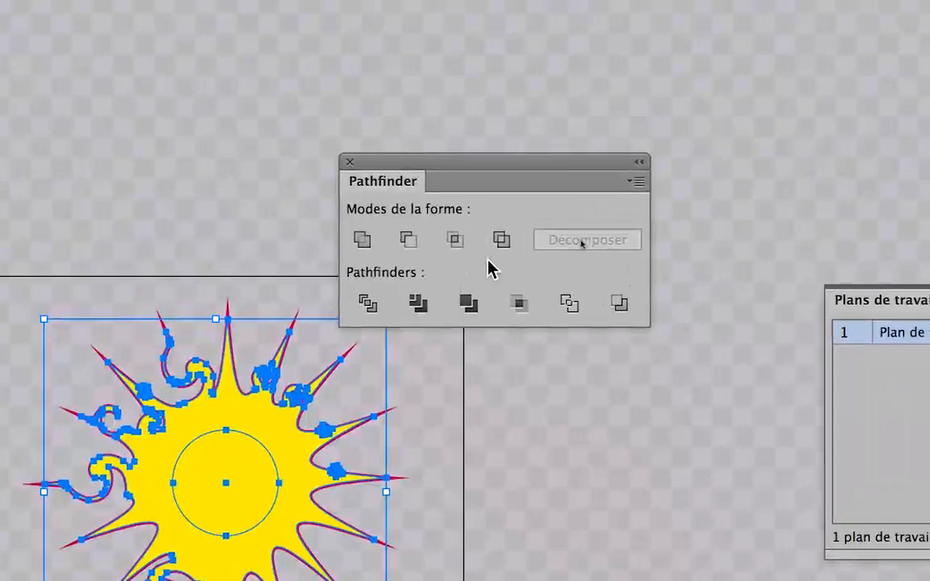
pyautogui.click(499, 246)
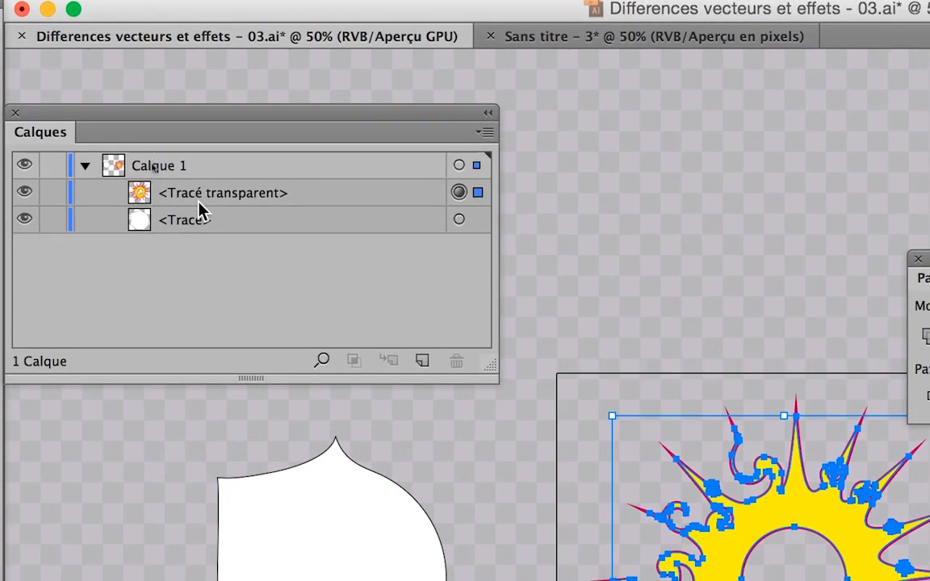
pyautogui.press('super+z')
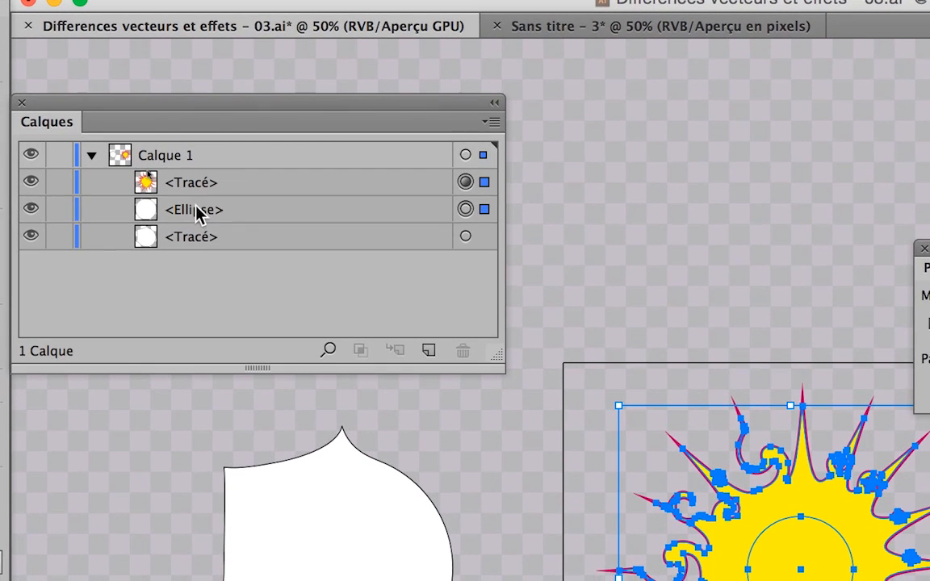
pyautogui.click(199, 223)
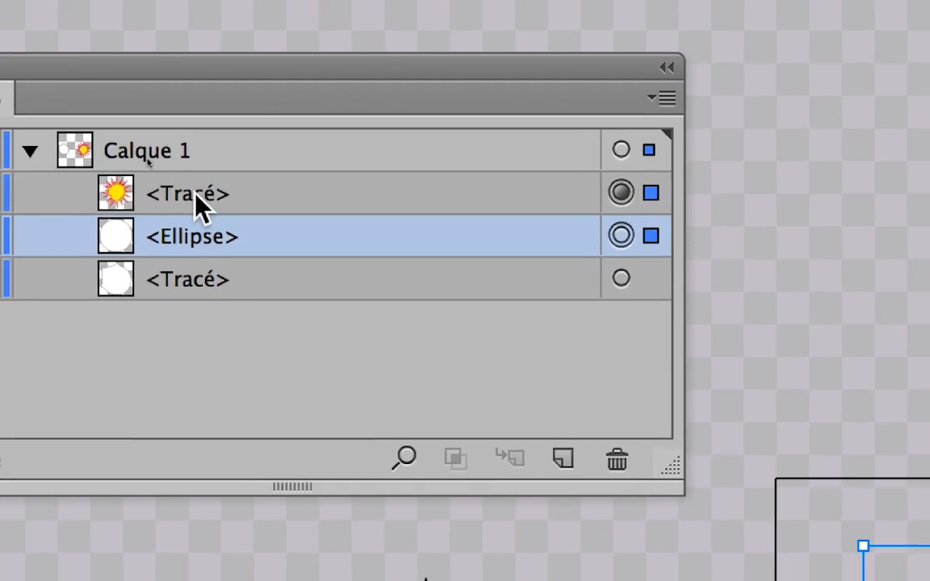
pyautogui.click(184, 194)
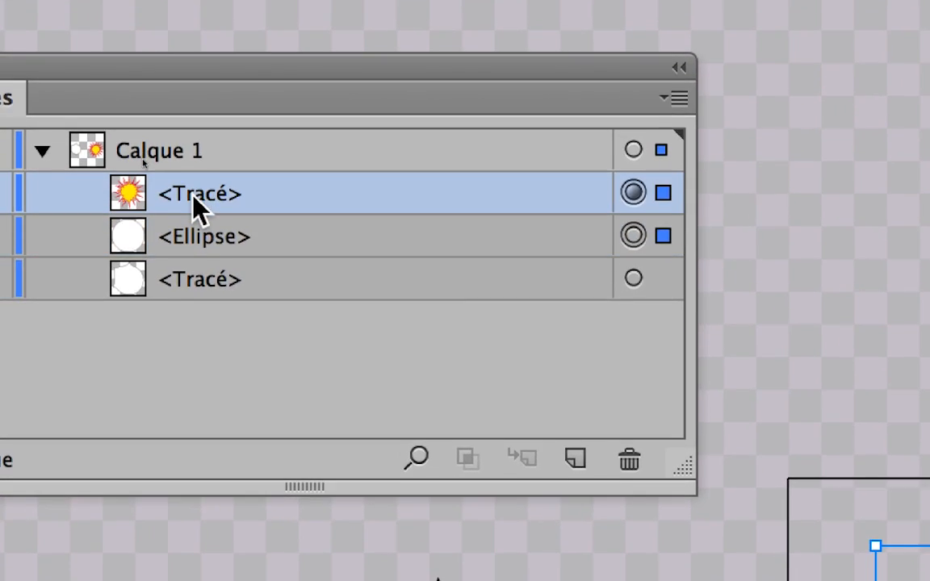
pyautogui.click(192, 226)
pyautogui.click(188, 186)
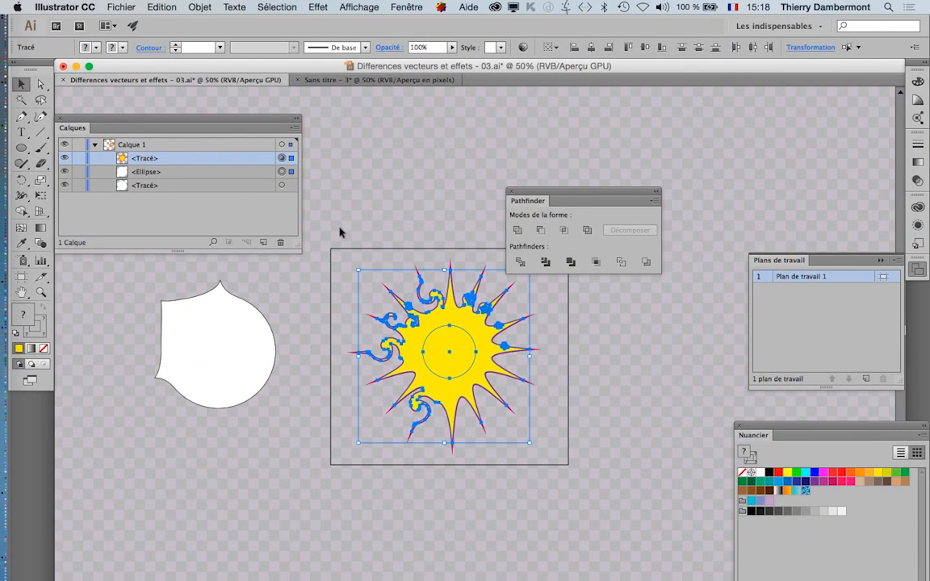
# Step: Select the sun and the circle together again and combine them with the Exclude shape mode
pyautogui.click(382, 230)
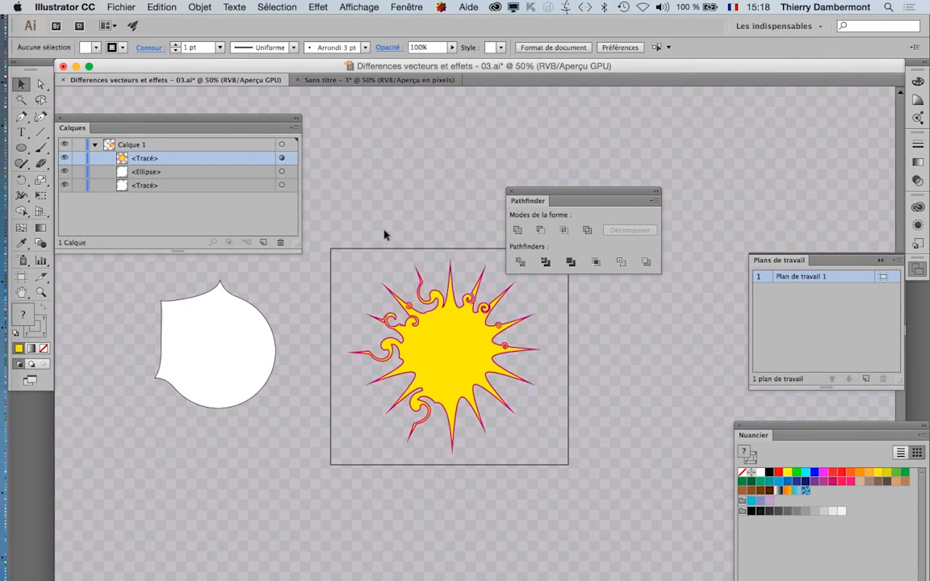
pyautogui.moveTo(383, 230); pyautogui.dragTo(506, 435)
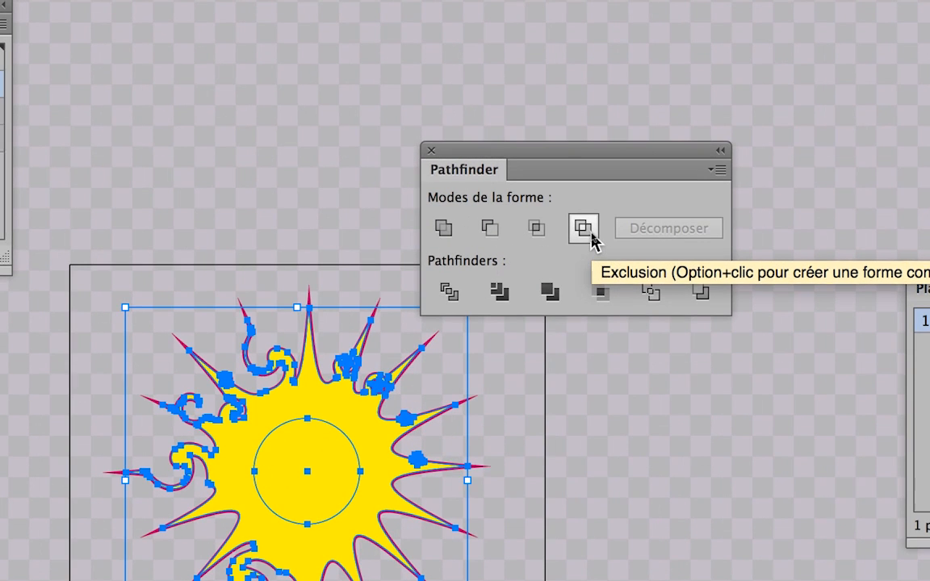
pyautogui.click(592, 233)
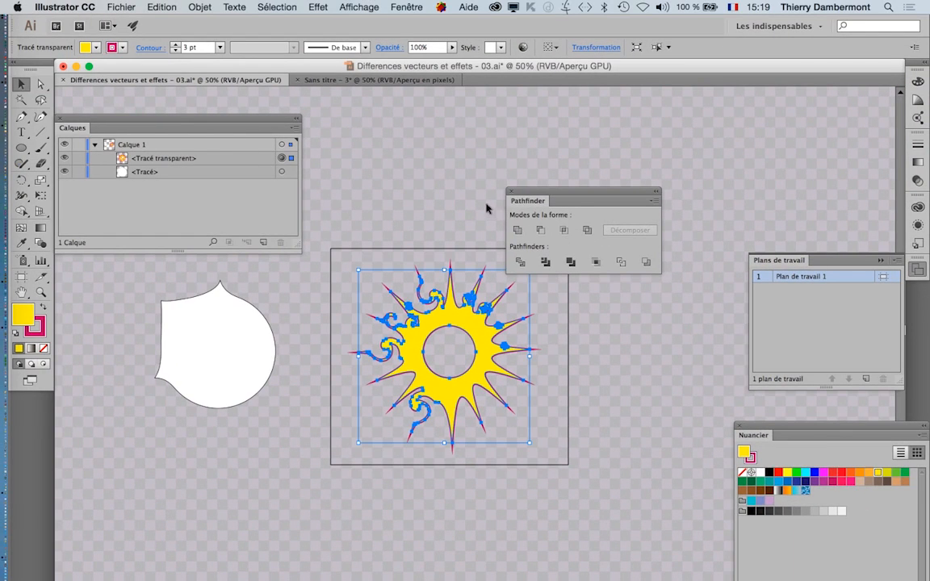
# Step: Twist six small spirals into the edge of the sun's central hole using the Twirl tool with a smaller brush
pyautogui.moveTo(561, 197); pyautogui.dragTo(738, 165)
pyautogui.scroll(3, 467, 348)
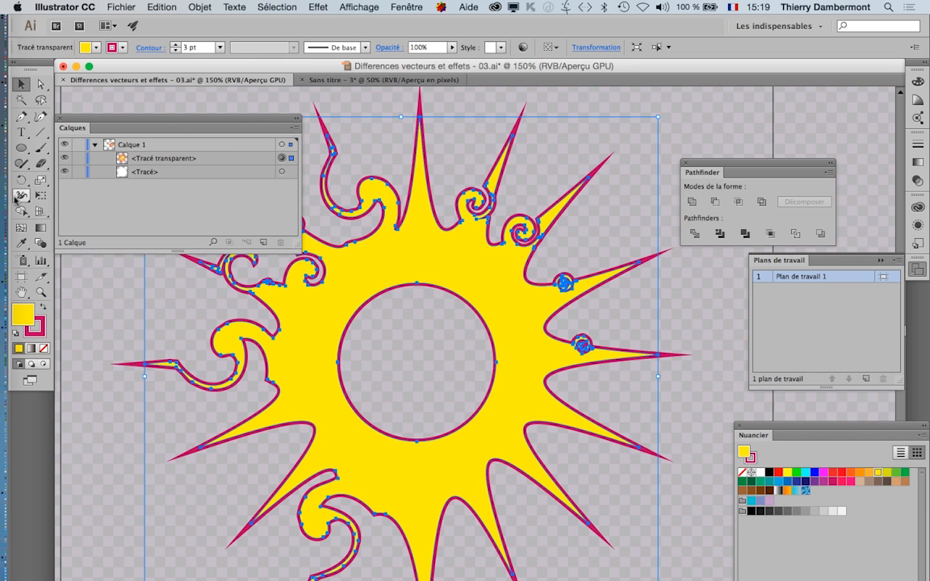
pyautogui.moveTo(14, 199); pyautogui.dragTo(70, 213)
pyautogui.click(75, 227)
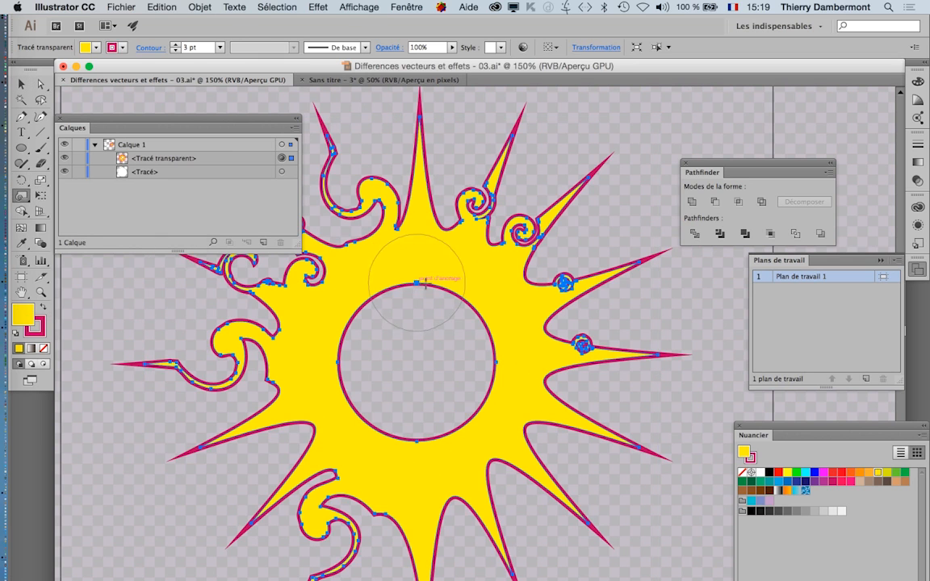
pyautogui.moveTo(421, 281)
pyautogui.mouseDown()
pyautogui.moveTo(417, 347)
pyautogui.moveTo(351, 343)
pyautogui.moveTo(307, 372)
pyautogui.mouseUp()
pyautogui.press('super+z')
pyautogui.moveTo(396, 286); pyautogui.dragTo(397, 287)
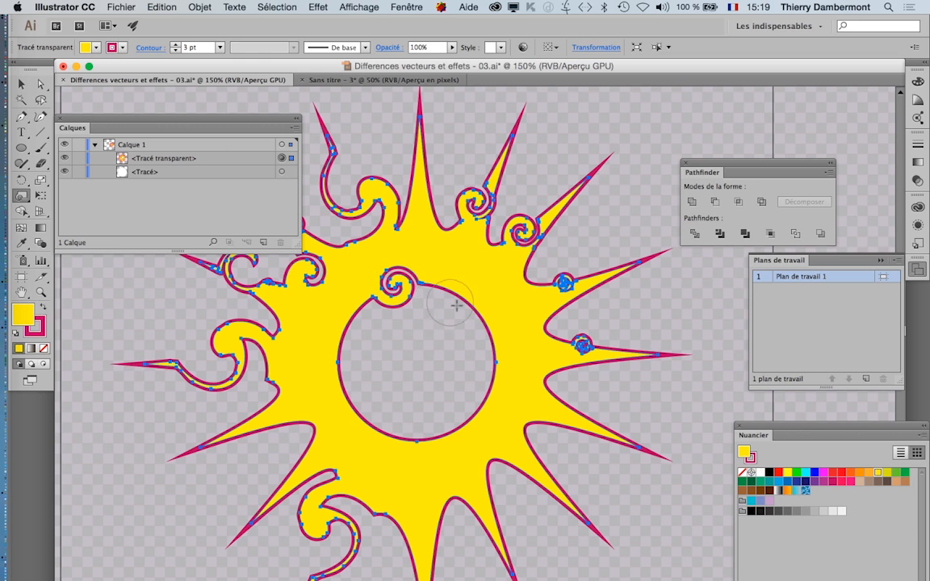
pyautogui.moveTo(498, 346); pyautogui.dragTo(495, 346)
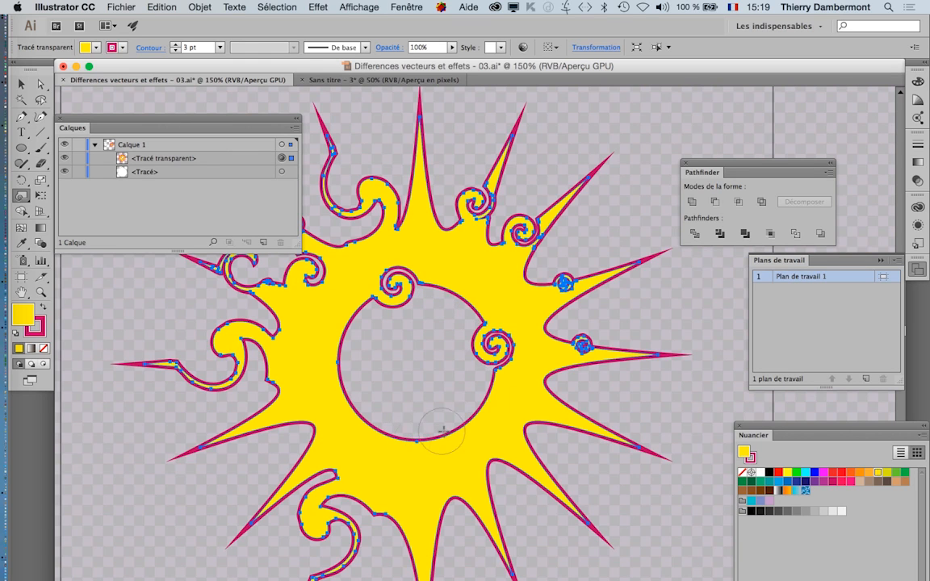
pyautogui.moveTo(443, 432); pyautogui.dragTo(444, 432)
pyautogui.moveTo(350, 398); pyautogui.dragTo(350, 396)
pyautogui.moveTo(349, 321); pyautogui.dragTo(349, 323)
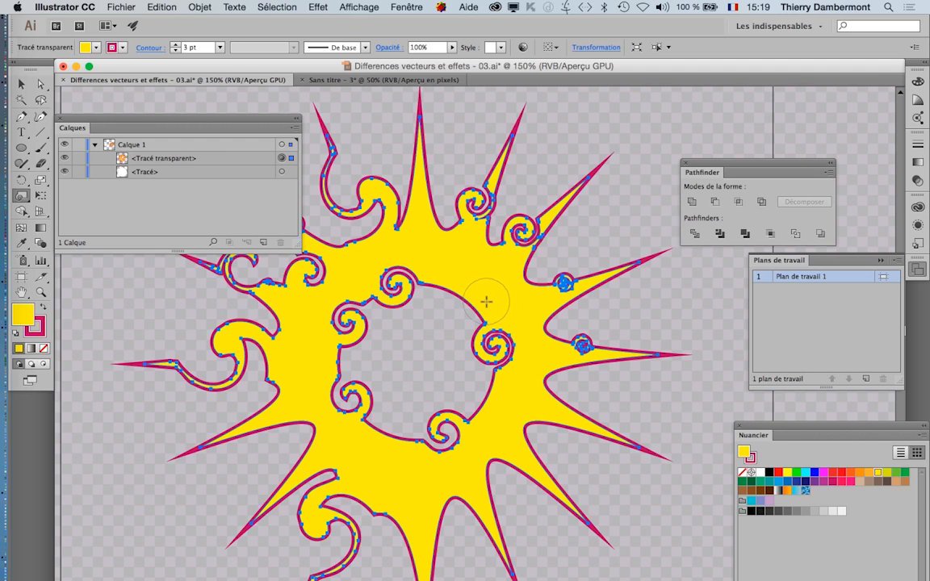
pyautogui.moveTo(456, 295); pyautogui.dragTo(456, 297)
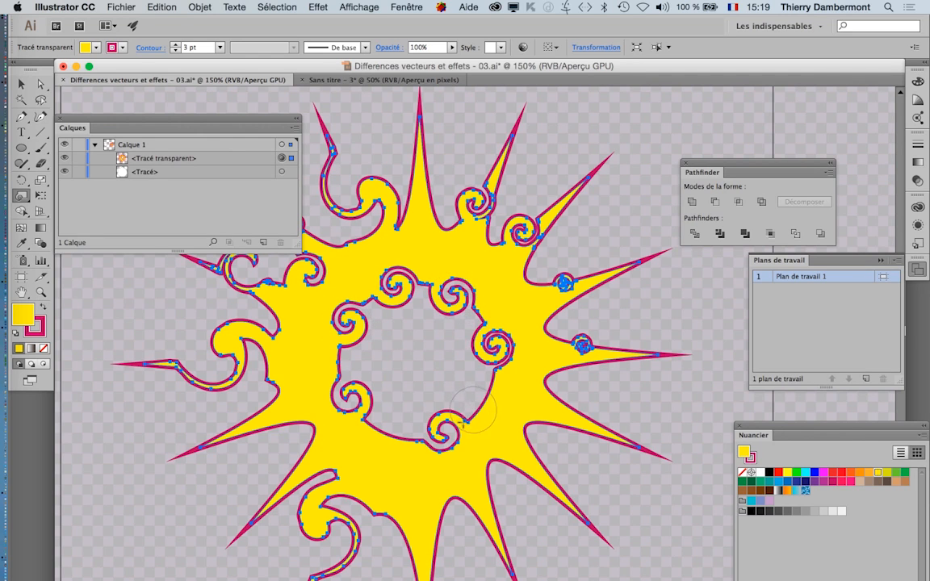
# Step: Save a copy of the Illustrator document in the same folder as "Differences vecteurs et effets - 03 avec trou.ai"
pyautogui.click(121, 7)
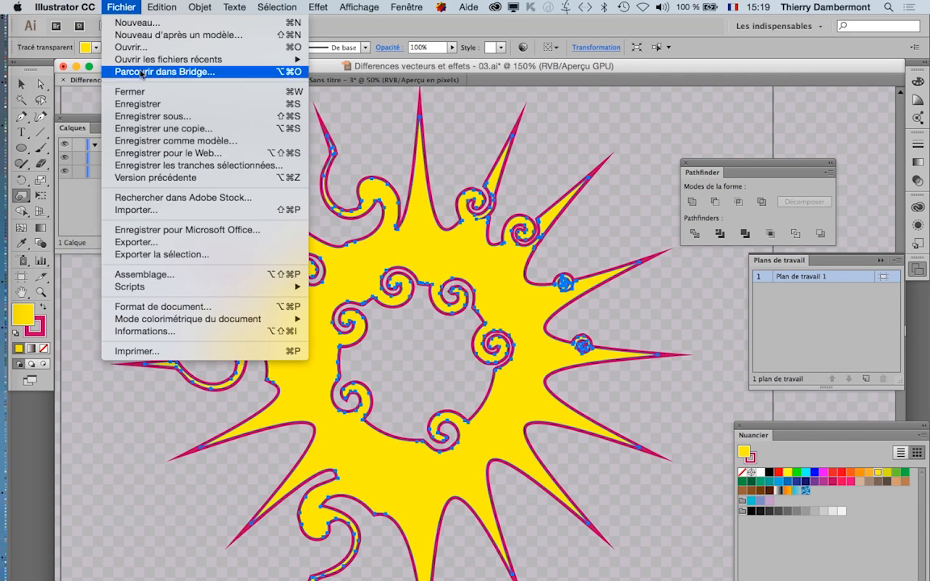
pyautogui.click(157, 117)
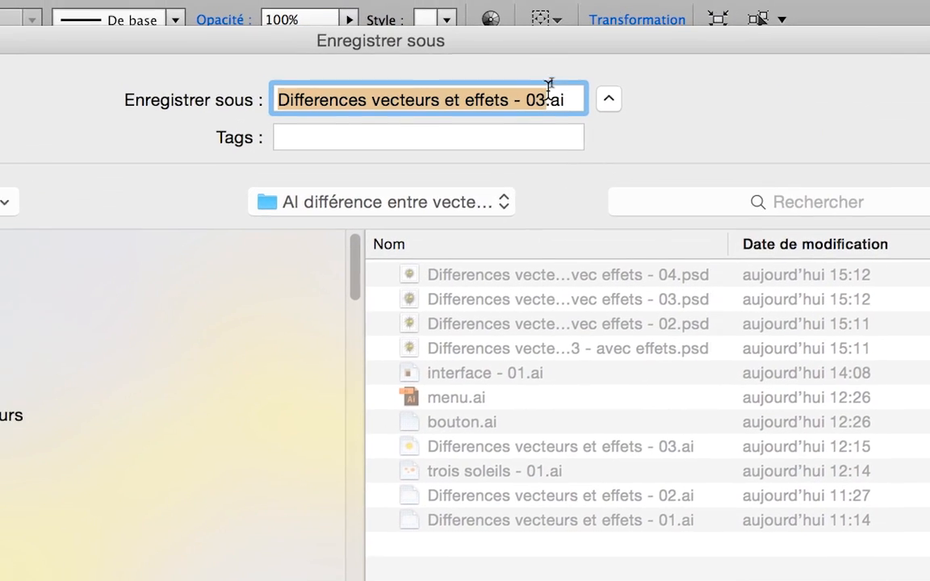
pyautogui.click(547, 92)
pyautogui.write('a')
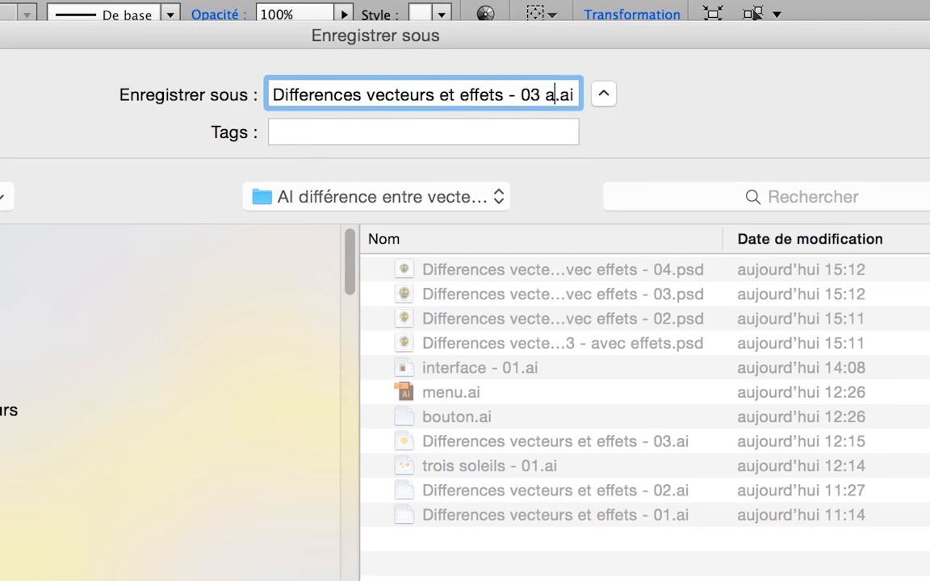
pyautogui.write('vec trou')
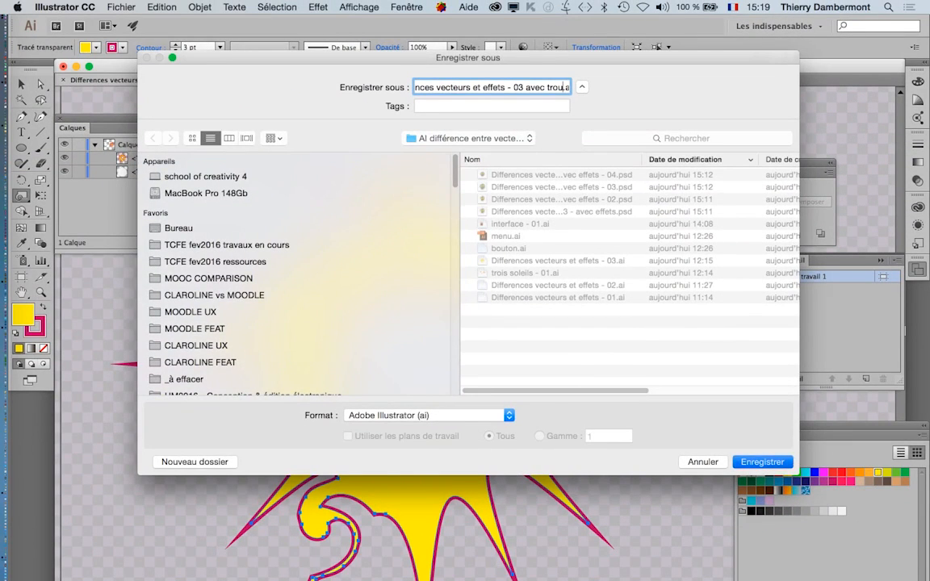
pyautogui.press('Return')
pyautogui.press('Return')
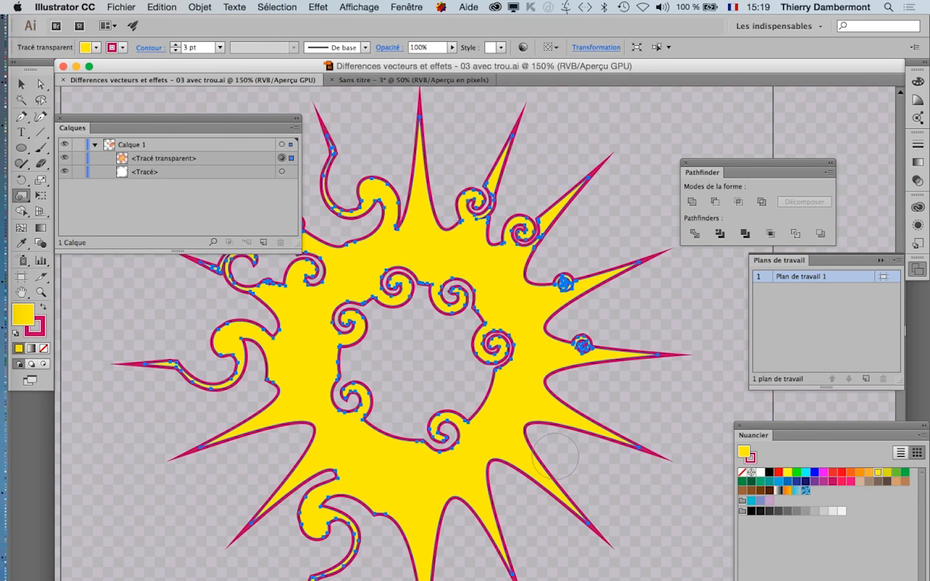
pyautogui.scroll(-1, 574, 445)
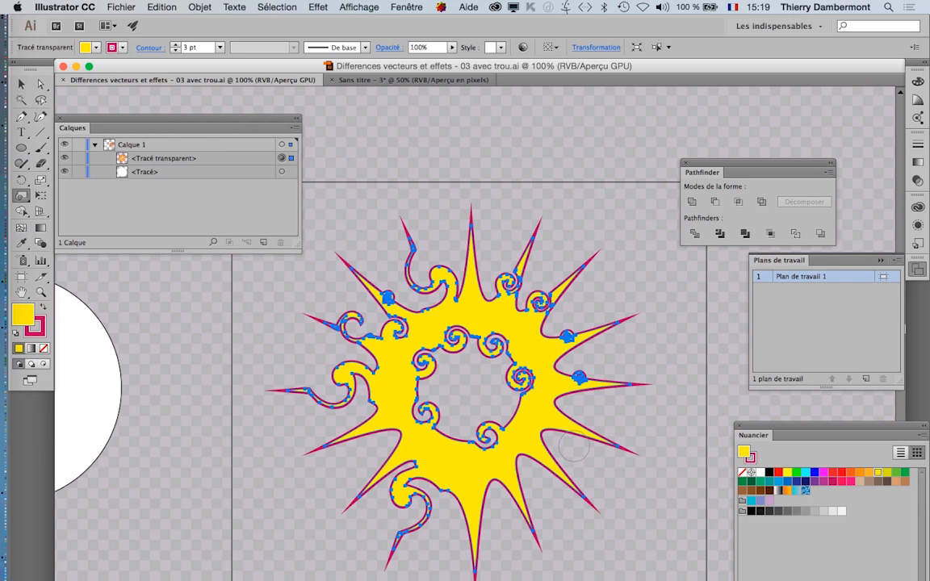
pyautogui.scroll(-2, 468, 355)
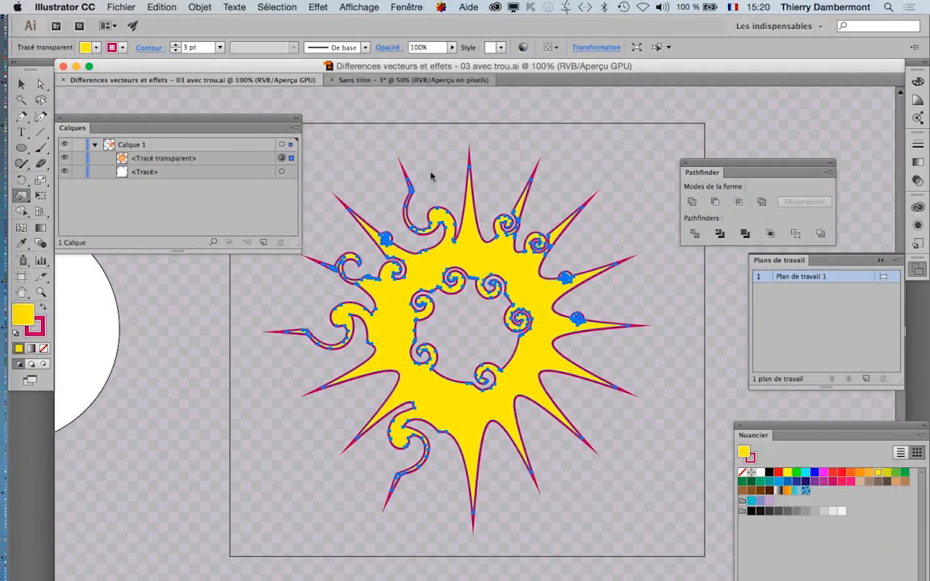
# Step: Switch to Photoshop and replace the sun smart object's contents with "Differences vecteurs et effets - 03 avec trou.ai"
pyautogui.press('super+Tab')
pyautogui.click(368, 290)
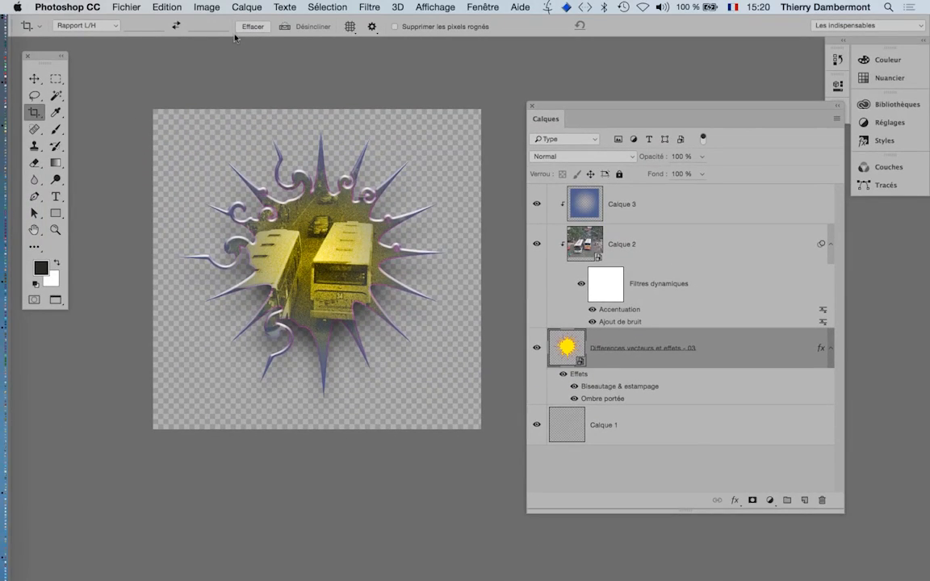
pyautogui.click(246, 6)
pyautogui.moveTo(298, 250)
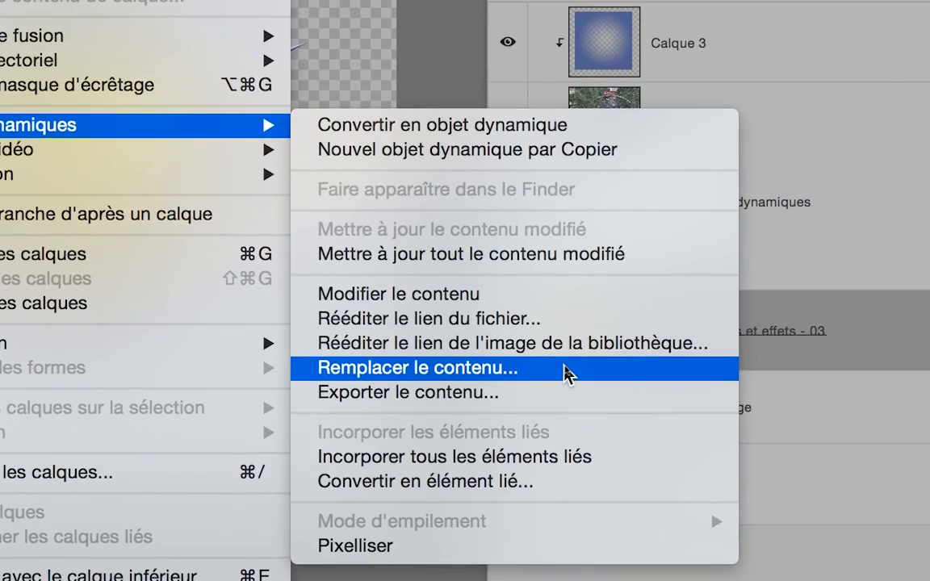
pyautogui.click(565, 367)
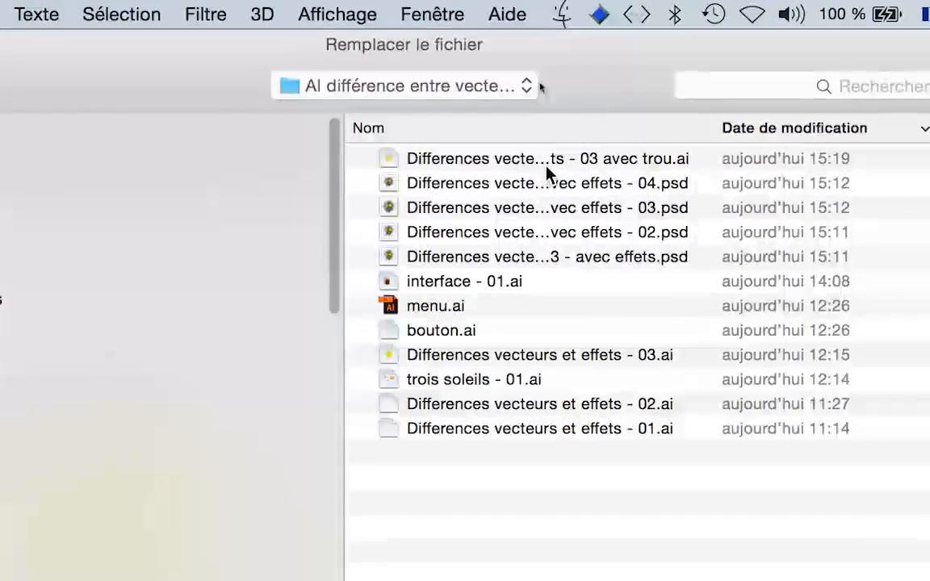
pyautogui.click(565, 143)
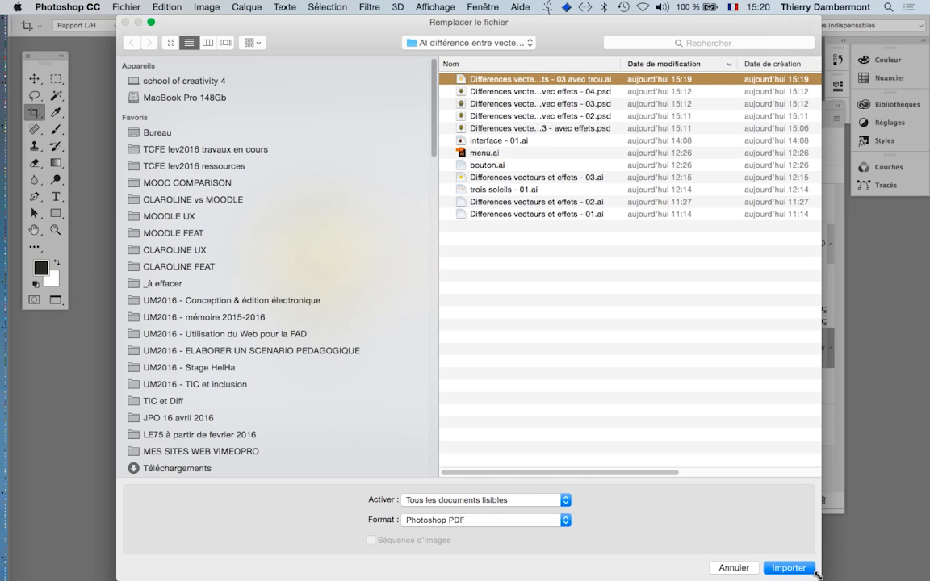
pyautogui.moveTo(817, 575); pyautogui.dragTo(797, 412)
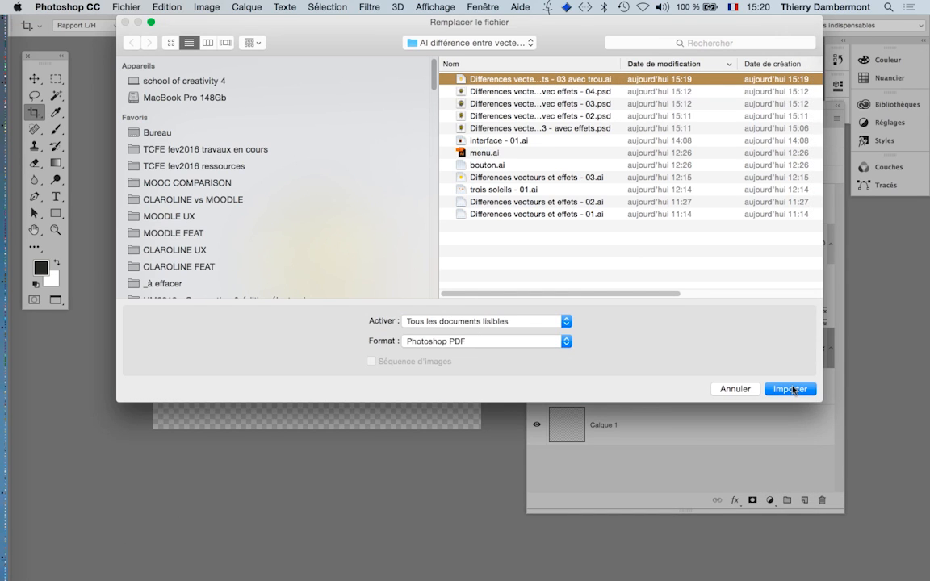
pyautogui.click(790, 389)
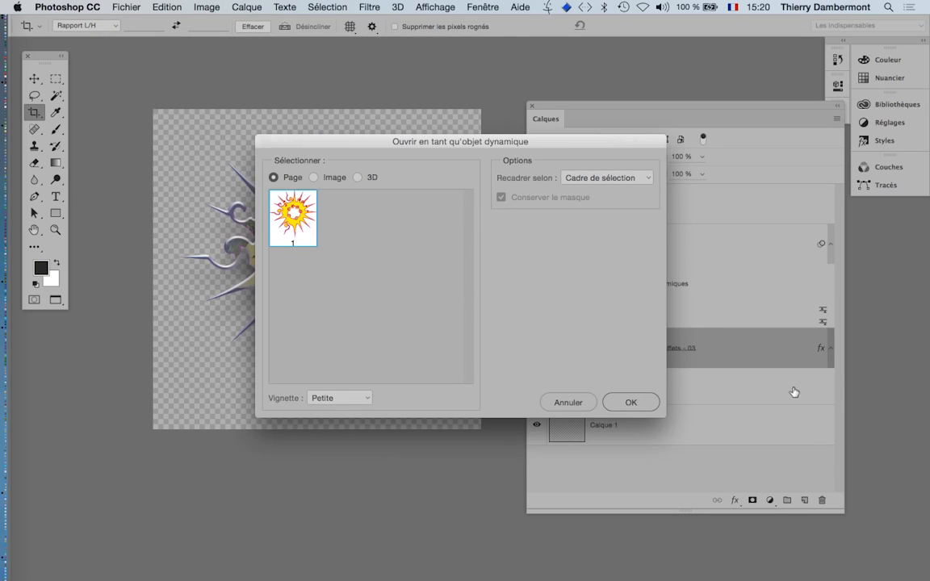
pyautogui.click(631, 402)
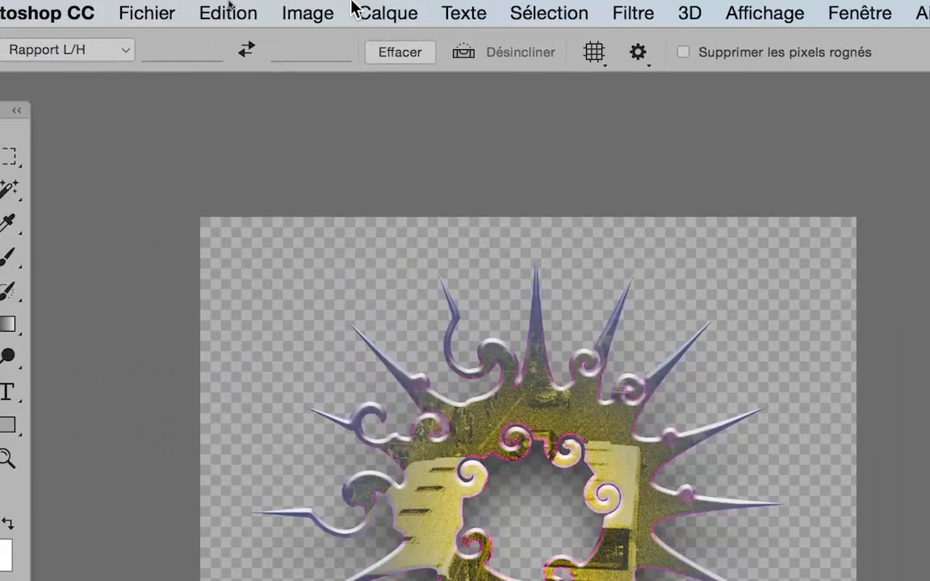
pyautogui.click(357, 8)
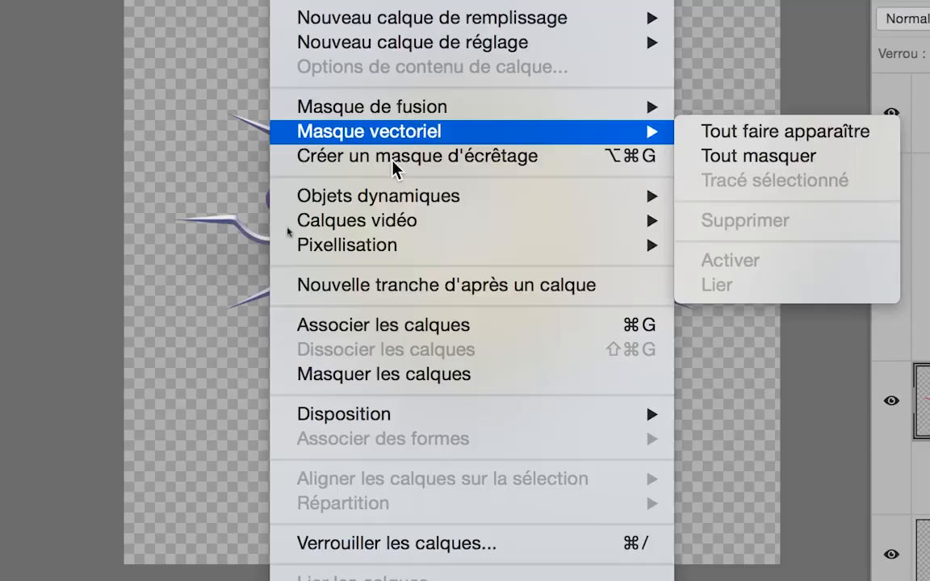
pyautogui.moveTo(464, 459)
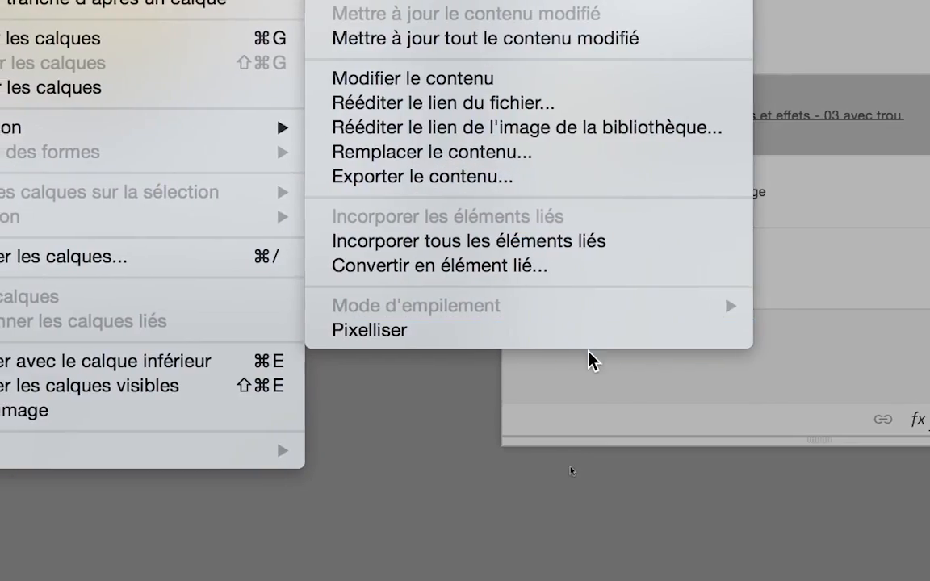
pyautogui.click(679, 469)
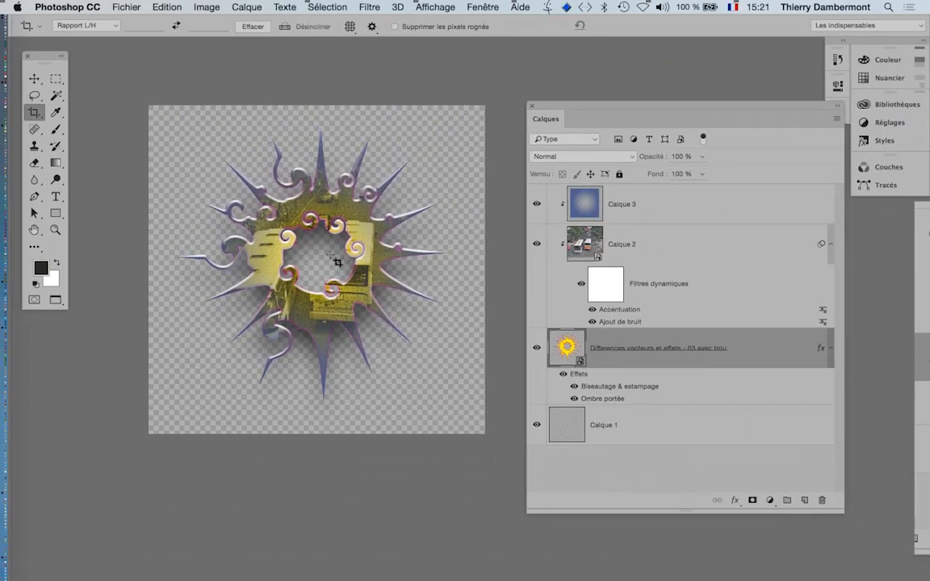
# Step: Save the Photoshop composition and switch to the "Sans titre - 3" document in Illustrator
pyautogui.click(117, 6)
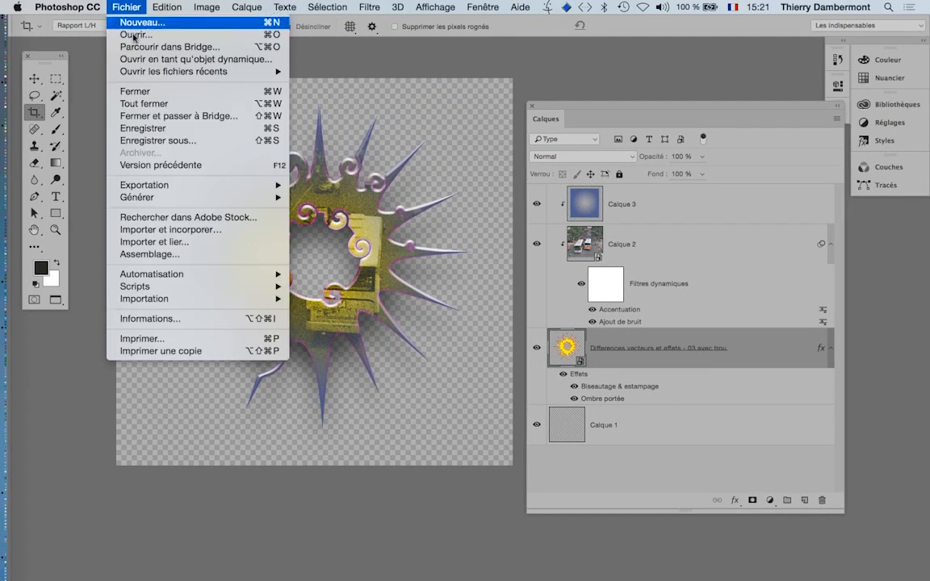
pyautogui.click(145, 128)
pyautogui.press('super+Tab')
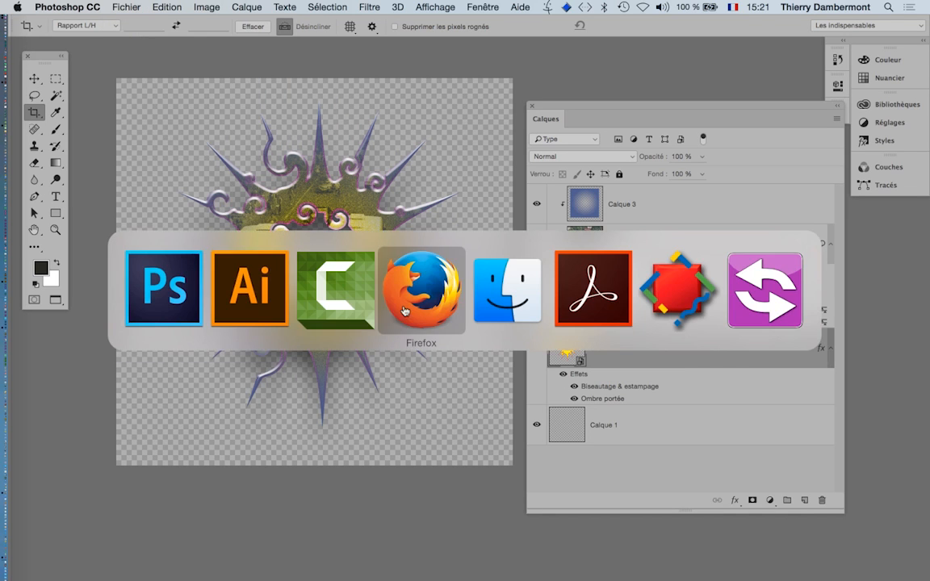
pyautogui.click(270, 302)
pyautogui.click(412, 79)
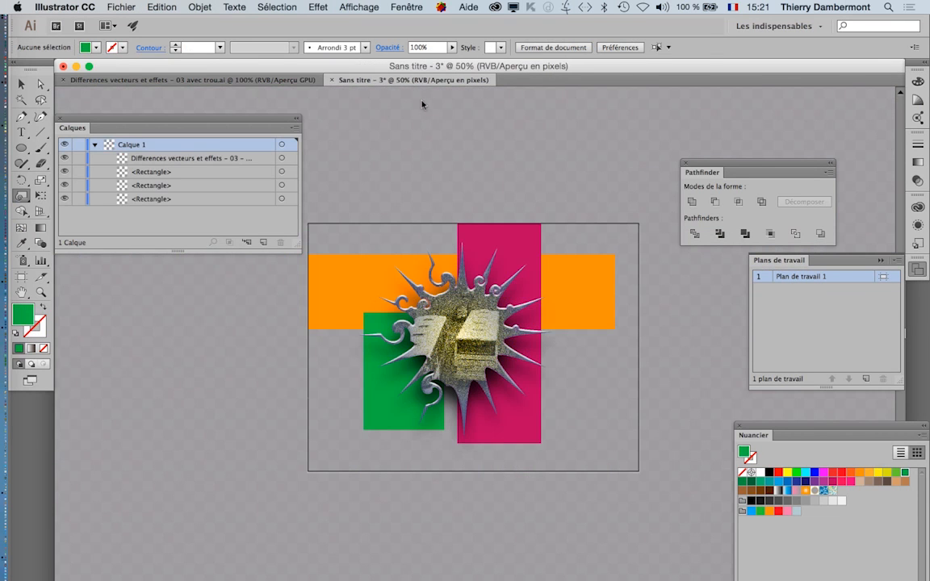
pyautogui.click(527, 368)
pyautogui.click(526, 368)
pyautogui.keyDown('alt'); pyautogui.click(526, 369); pyautogui.keyUp('alt')
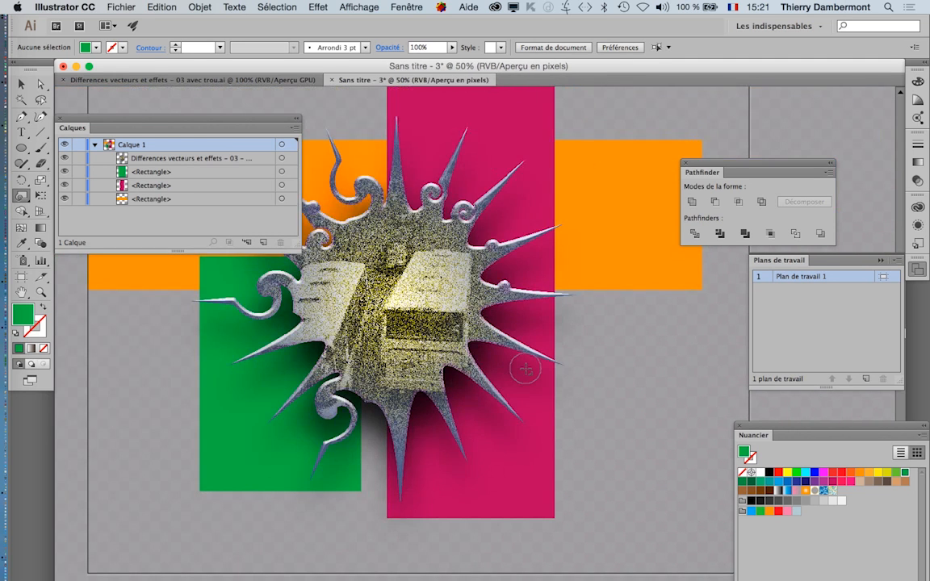
pyautogui.keyDown('alt'); pyautogui.click(526, 368); pyautogui.keyUp('alt')
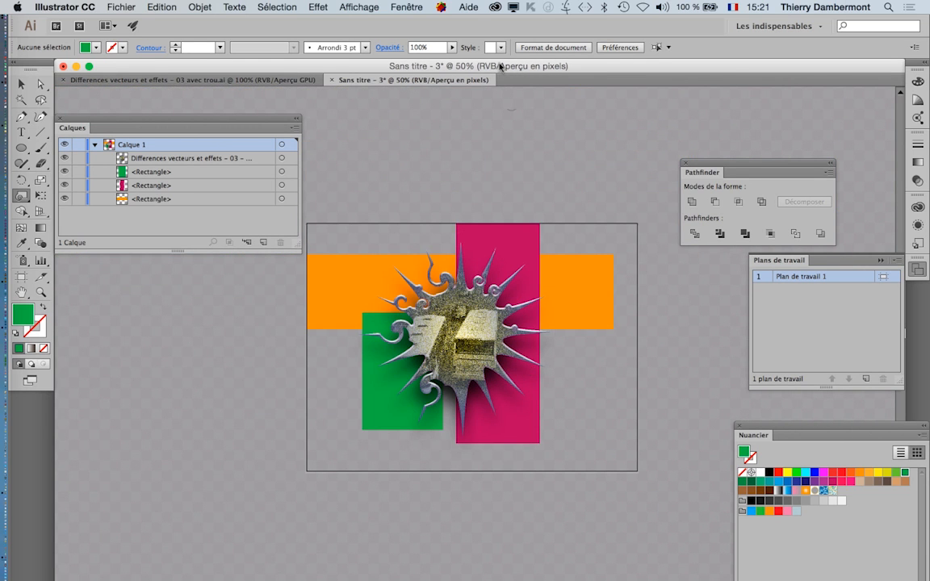
# Step: Show the document's linked files list and place it over the empty area beside the sun artwork
pyautogui.click(405, 6)
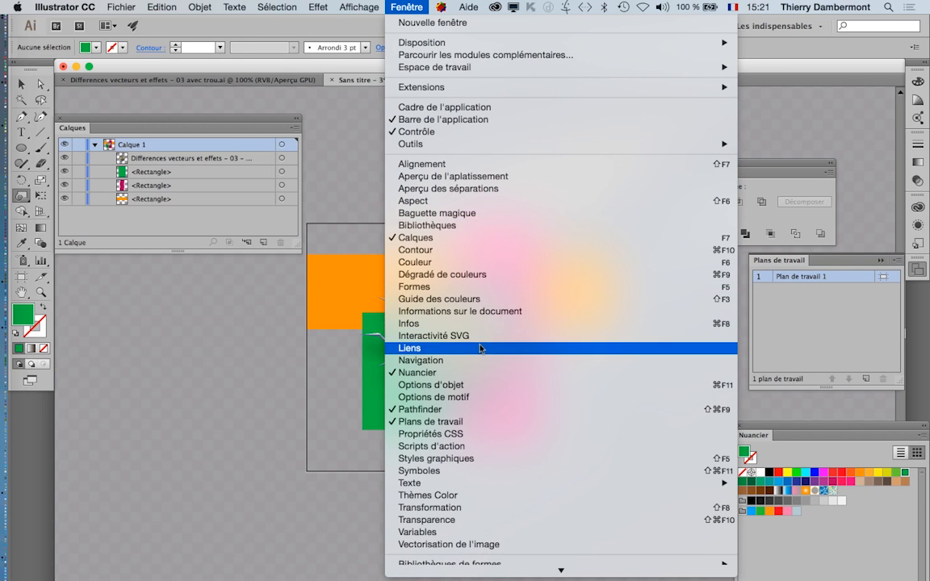
pyautogui.click(532, 350)
pyautogui.moveTo(400, 254); pyautogui.dragTo(686, 192)
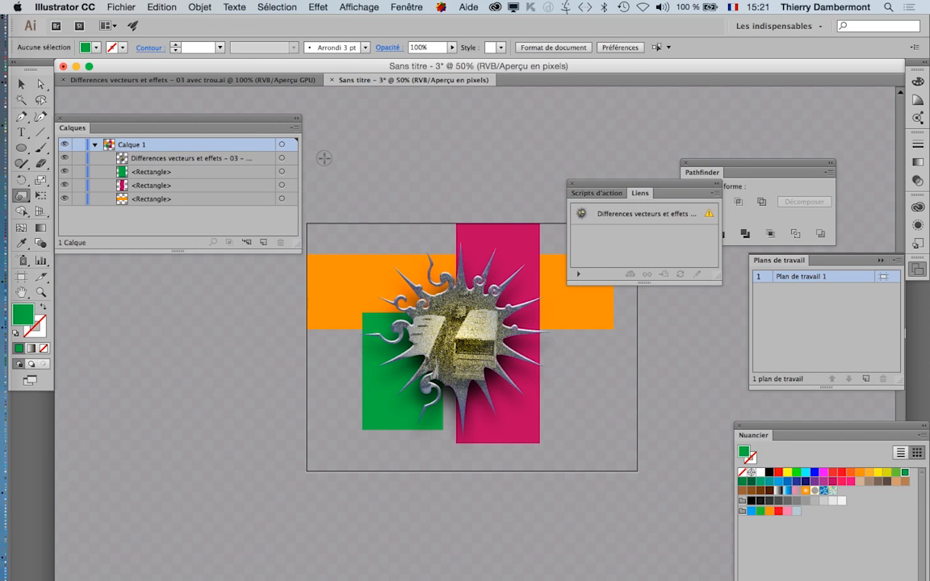
# Step: Set the file-handling preference for updating links to "Automatiquement"
pyautogui.click(89, 8)
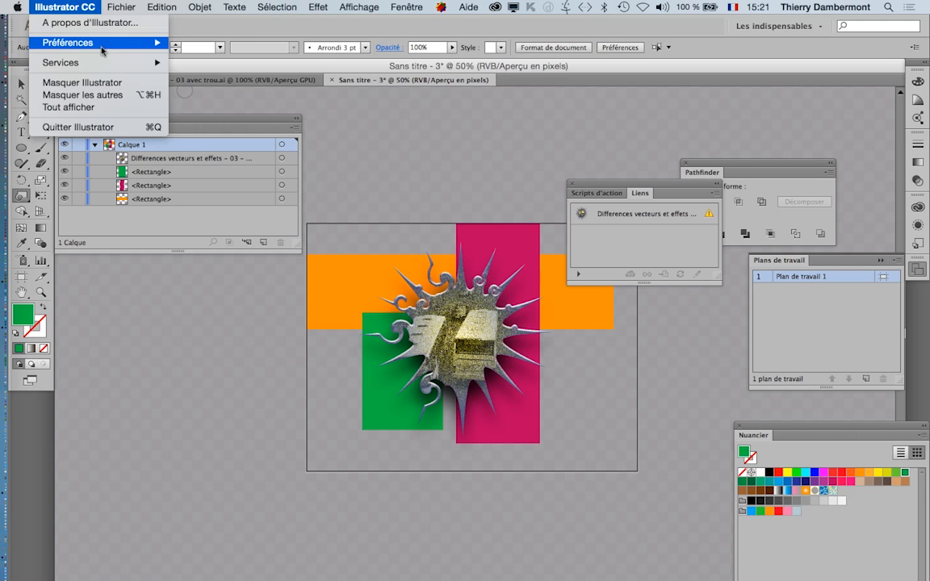
pyautogui.moveTo(102, 49)
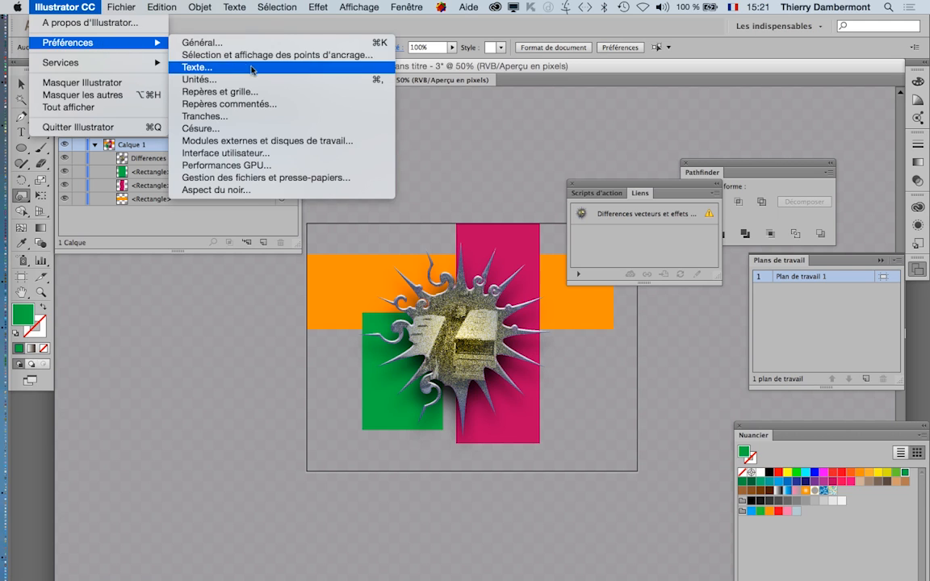
pyautogui.click(258, 177)
pyautogui.click(585, 328)
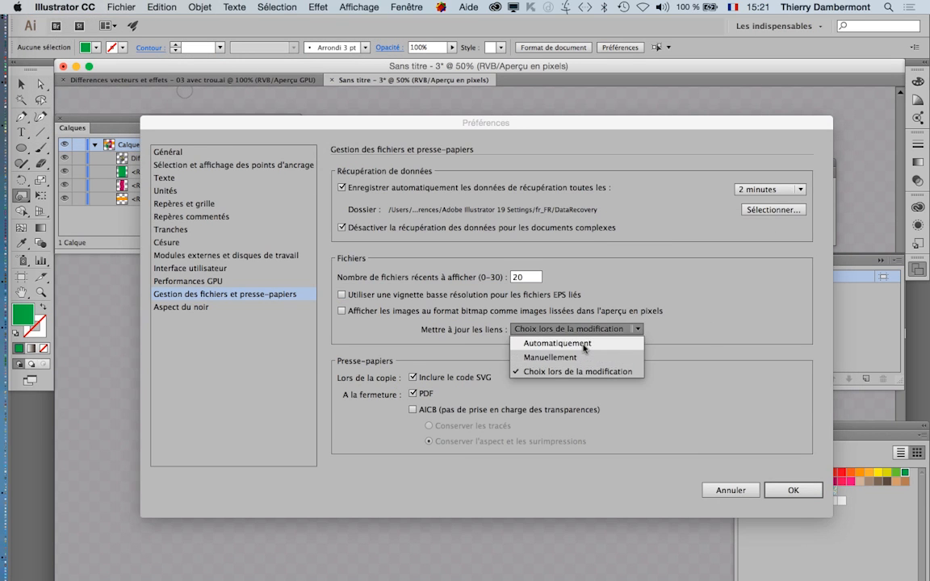
pyautogui.click(586, 343)
pyautogui.click(774, 490)
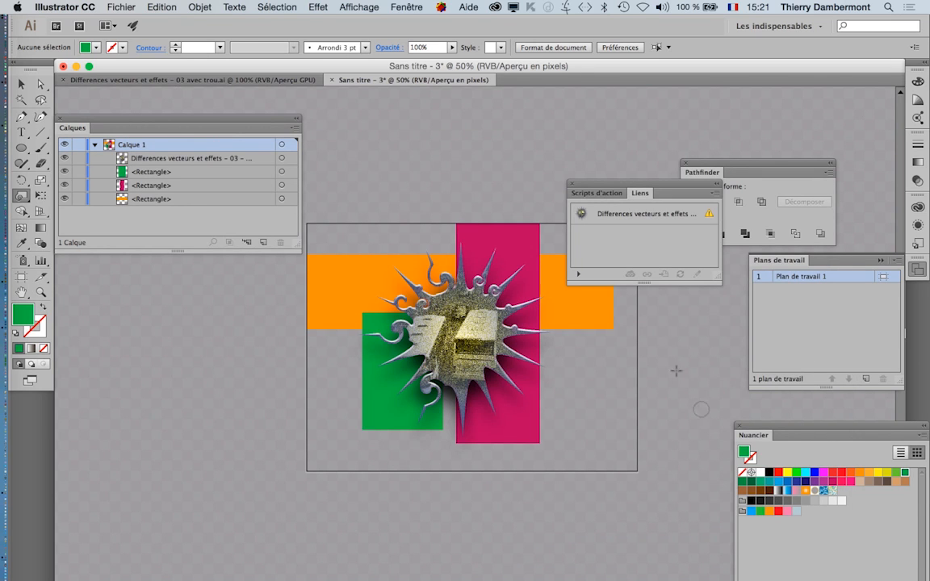
# Step: Update the out-of-date link to the Photoshop sun composition placed in the layout
pyautogui.click(636, 216)
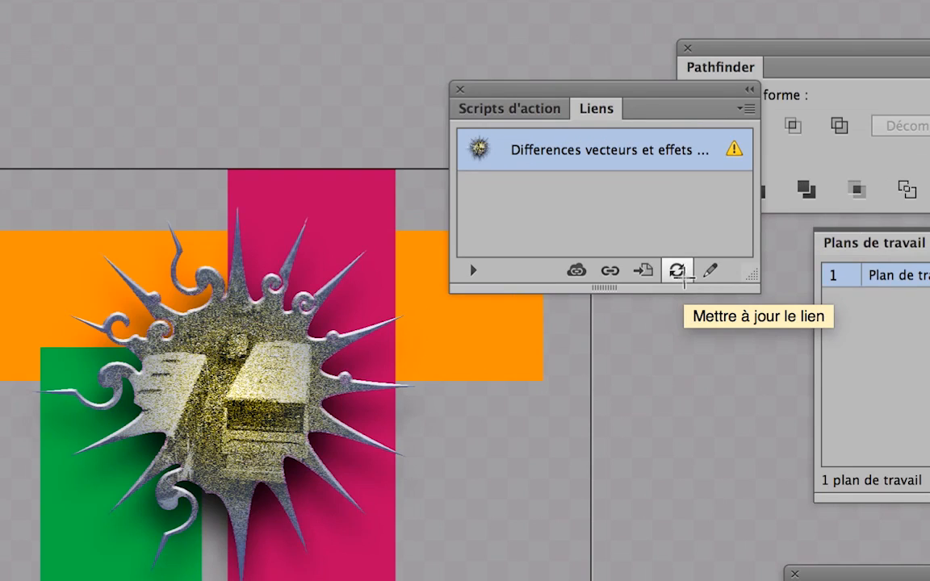
pyautogui.click(679, 273)
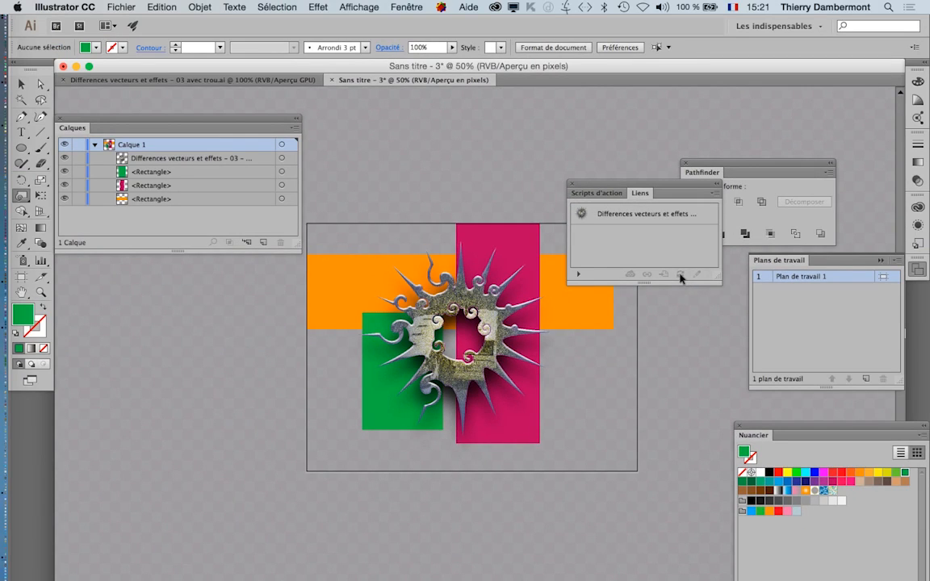
pyautogui.scroll(-1, 517, 388)
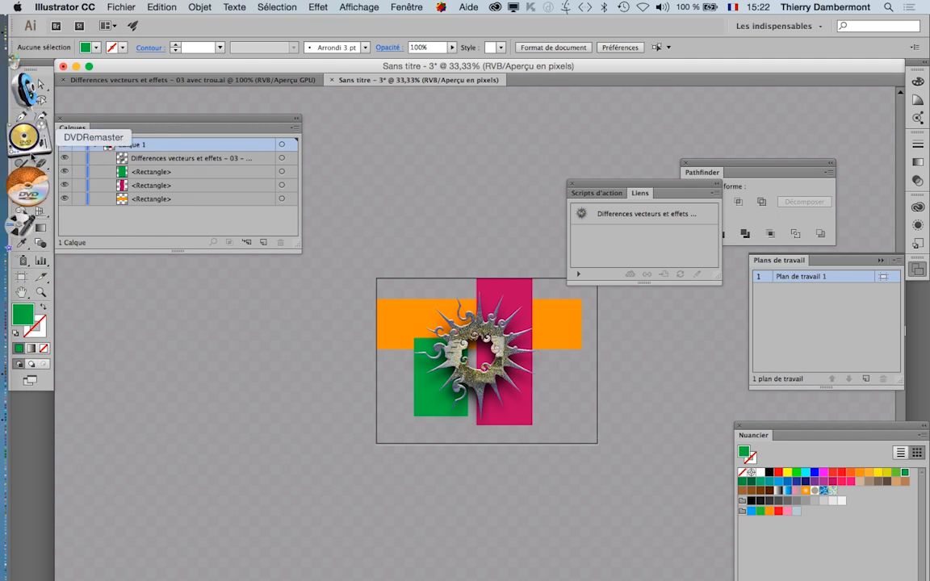
# Step: Switch to Firefox and open the bookmarked "TCFE-plan" Google Docs document at the "Transférer dans PS" entry
pyautogui.press('super+Tab')
pyautogui.press('super+Tab')
pyautogui.press('super+Tab')
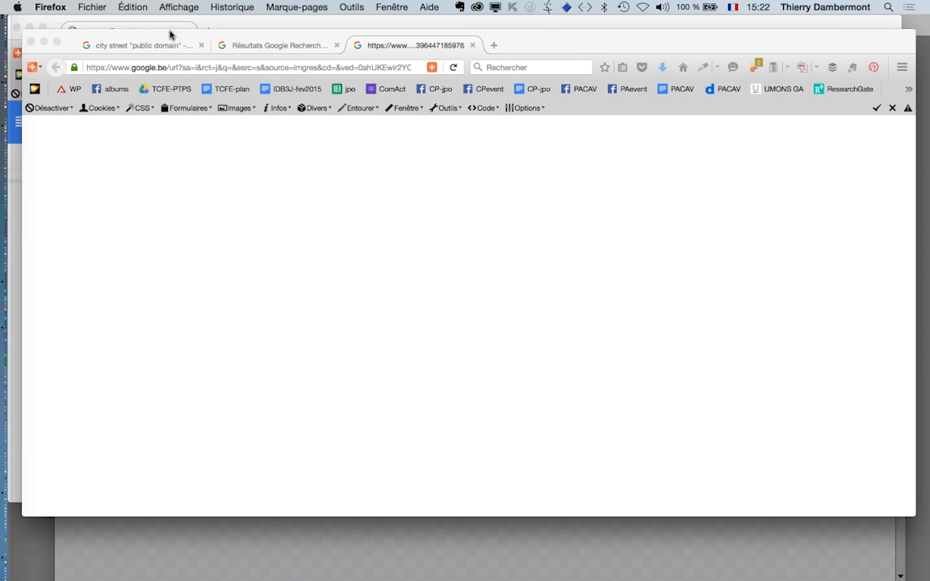
pyautogui.click(232, 91)
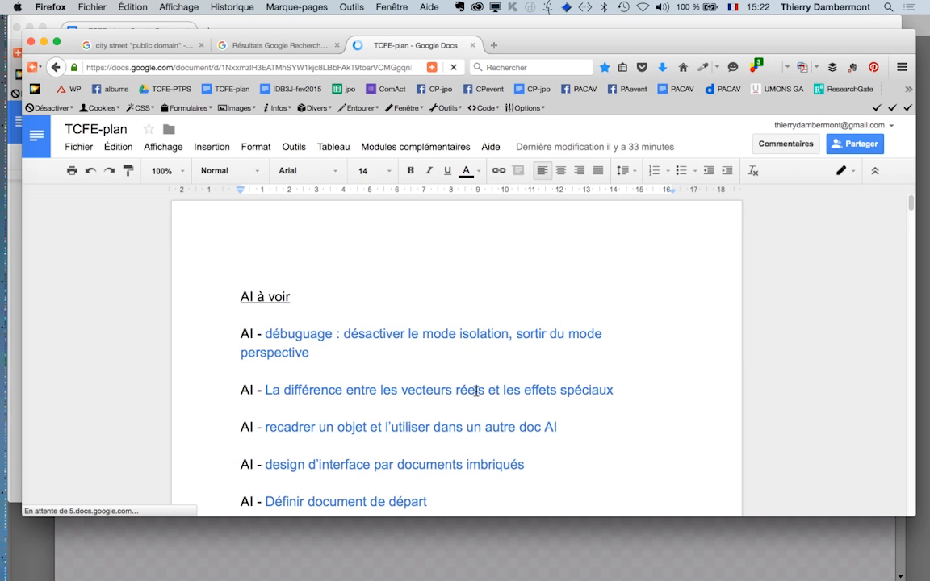
pyautogui.scroll(-3, 476, 391)
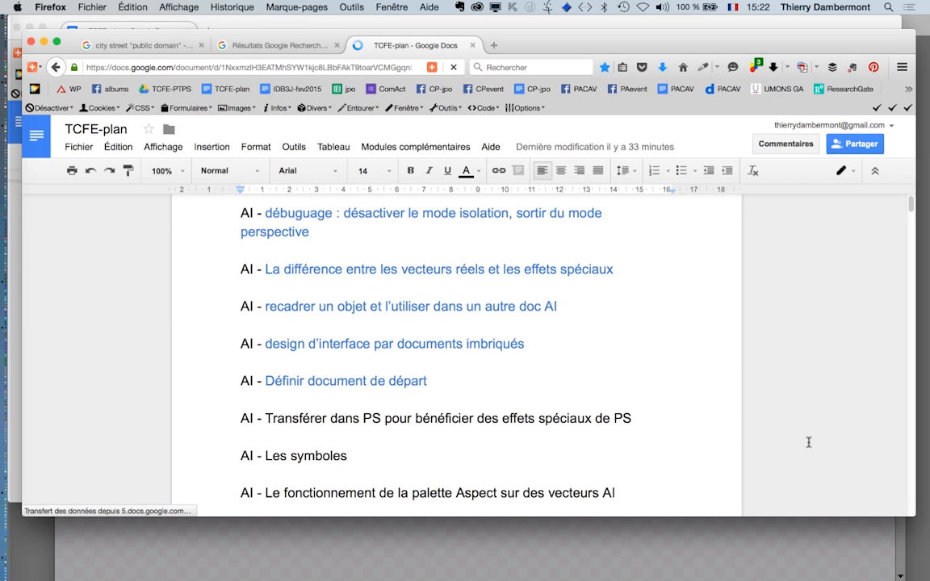
# Step: Add a colon after "Transférer dans PS pour bénéficier des effets spéciaux de PS" and start a lettered list with "doc AI."
pyautogui.click(639, 417)
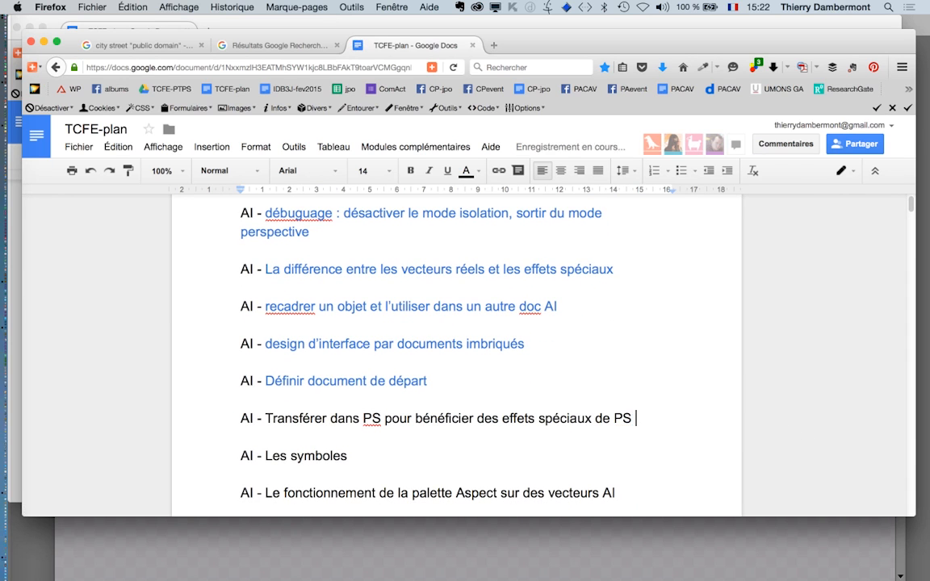
pyautogui.write(':')
pyautogui.press('Return')
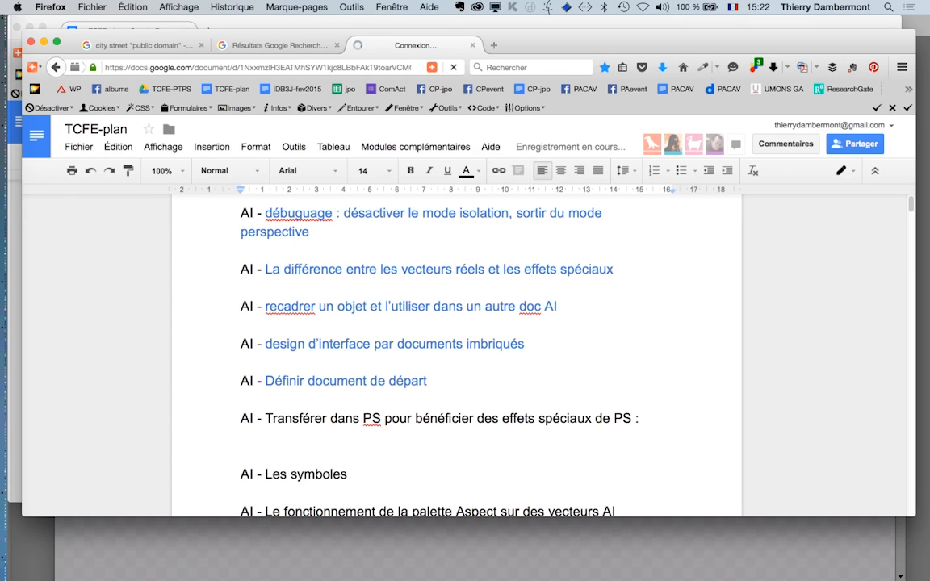
pyautogui.write('a.')
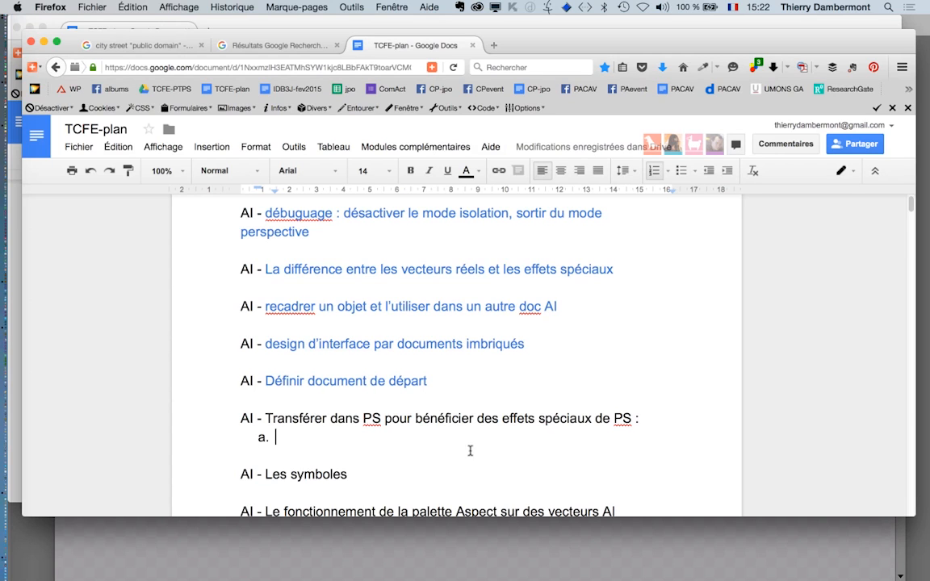
pyautogui.write('doc il')
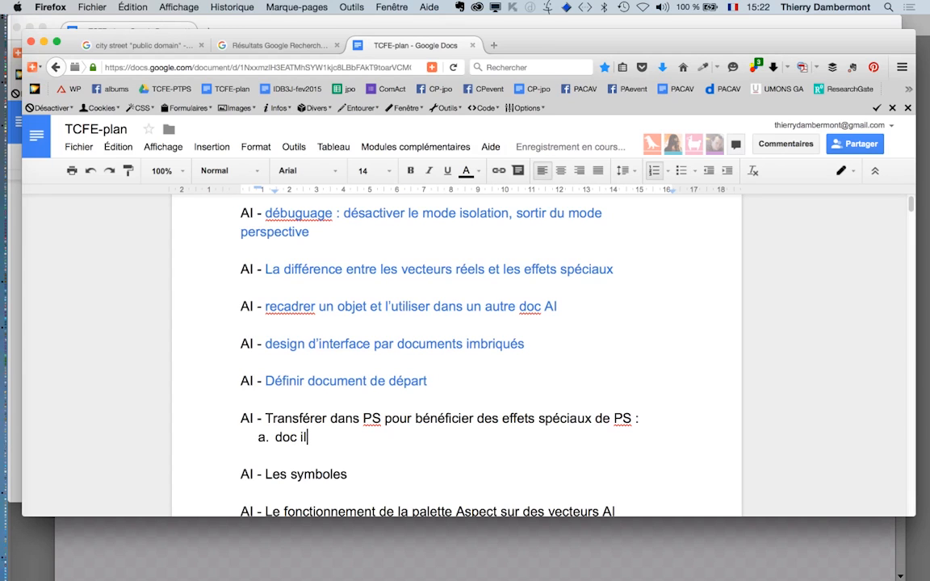
pyautogui.write('lsutra')
pyautogui.press('BackSpace')
pyautogui.press('BackSpace')
pyautogui.press('BackSpace')
pyautogui.press('BackSpace')
pyautogui.write('AI.')
pyautogui.press('Return')
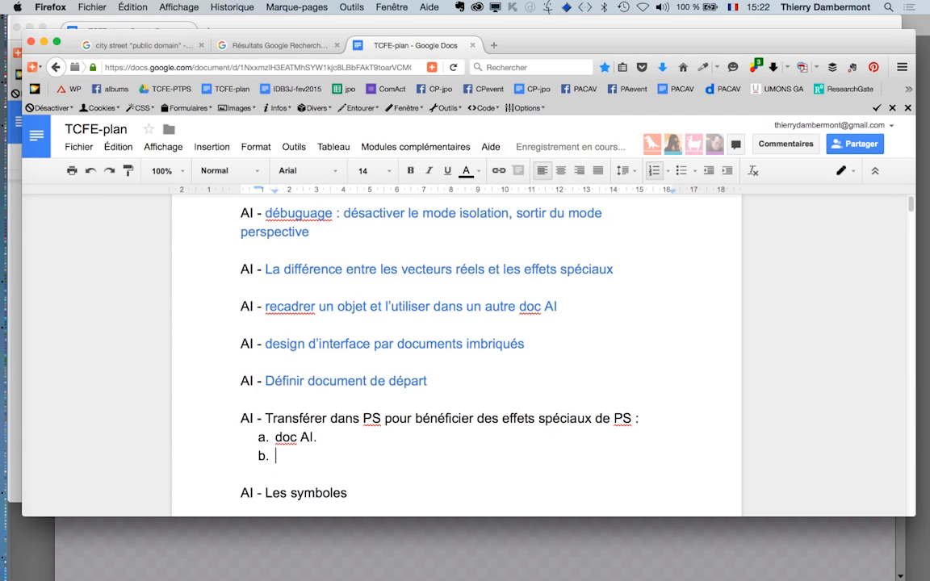
# Step: Write list item b as "ouvrir ce doc AI dans PS, en tant que vecteurs, modifier avec les outils PS"
pyautogui.write('m')
pyautogui.press('BackSpace')
pyautogui.write('ouv')
pyautogui.write('rir ce doc ')
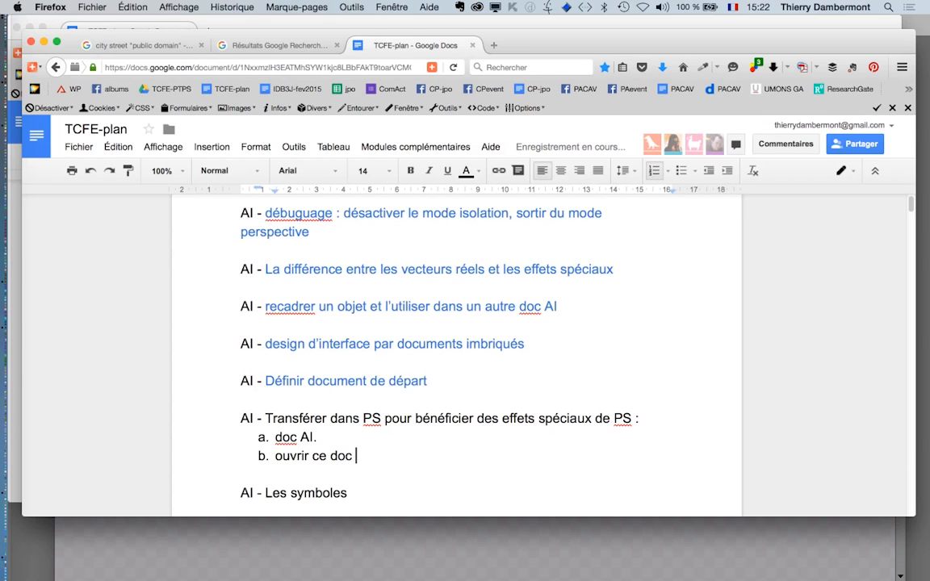
pyautogui.write('AI dans PS')
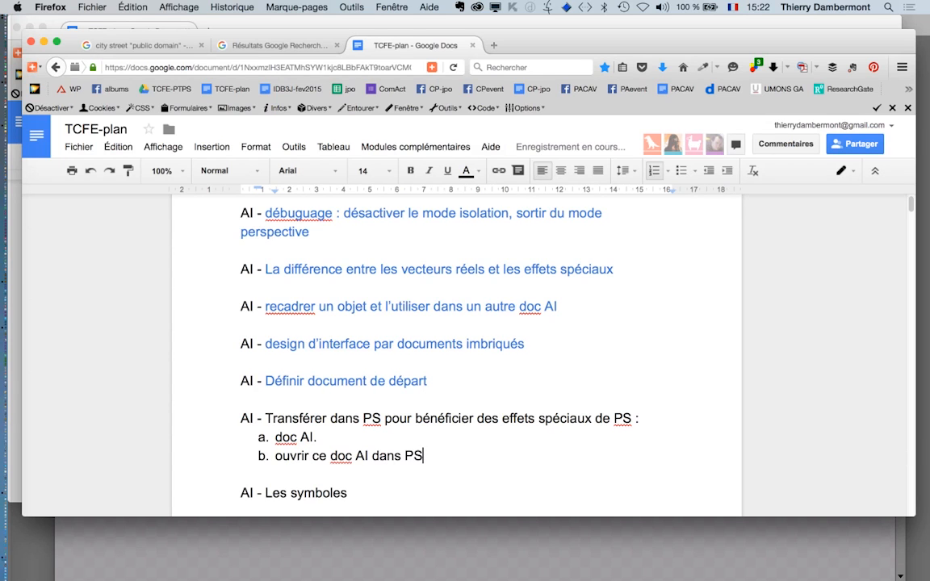
pyautogui.write(', en tant que vecteurs')
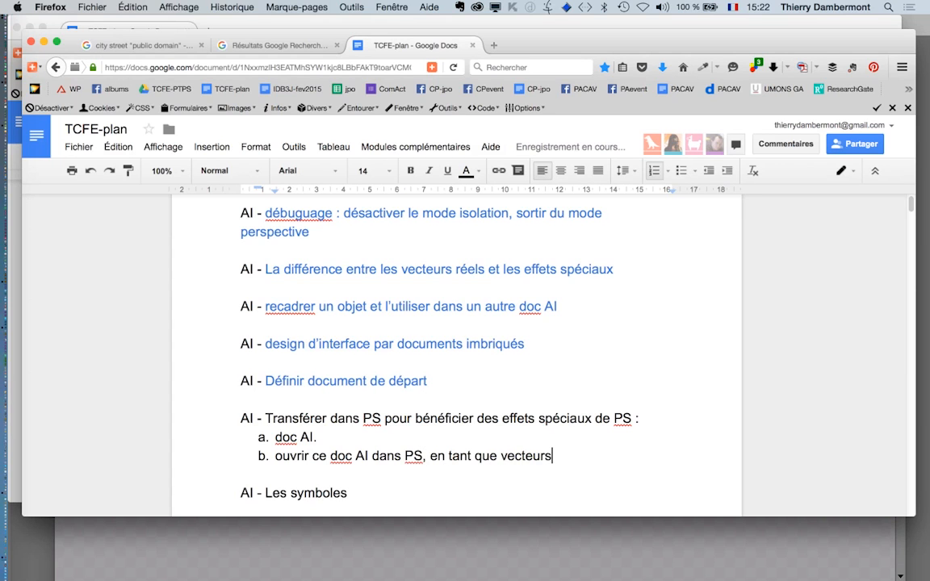
pyautogui.write(', modifier avec les outils PS')
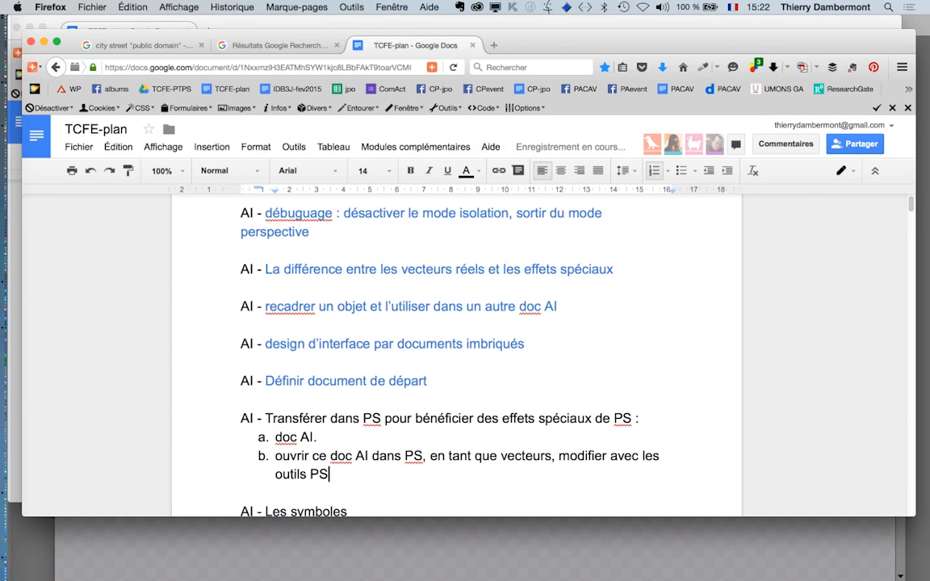
# Step: Add list item c, "importer le doc PS dans un autre doc AI", and start an empty item d
pyautogui.press('Return')
pyautogui.write('c')
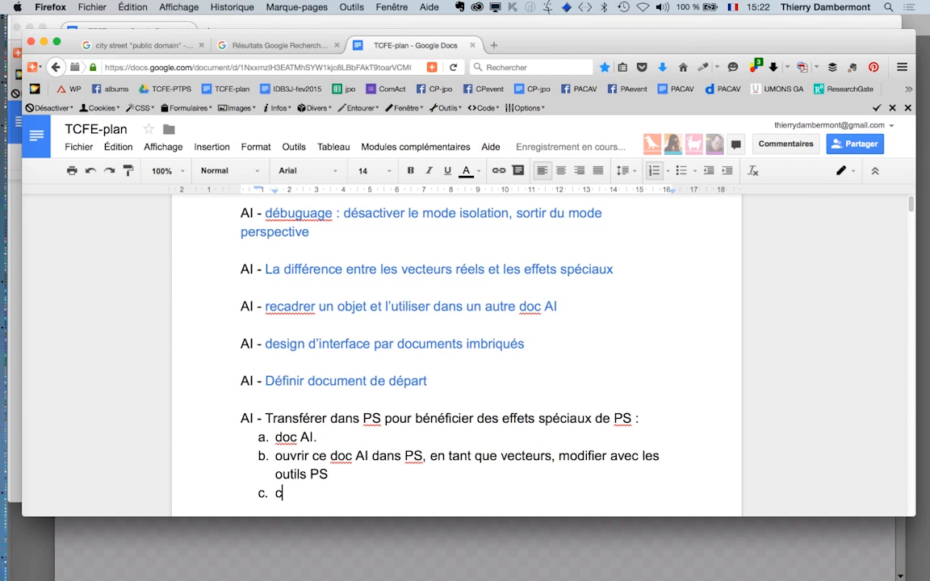
pyautogui.press('BackSpace')
pyautogui.press('BackSpace')
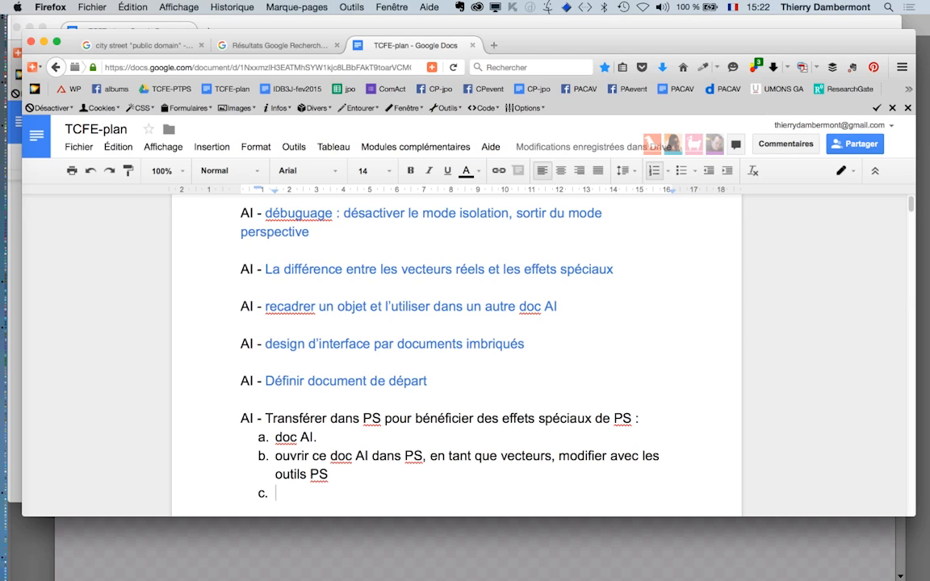
pyautogui.write('importer ')
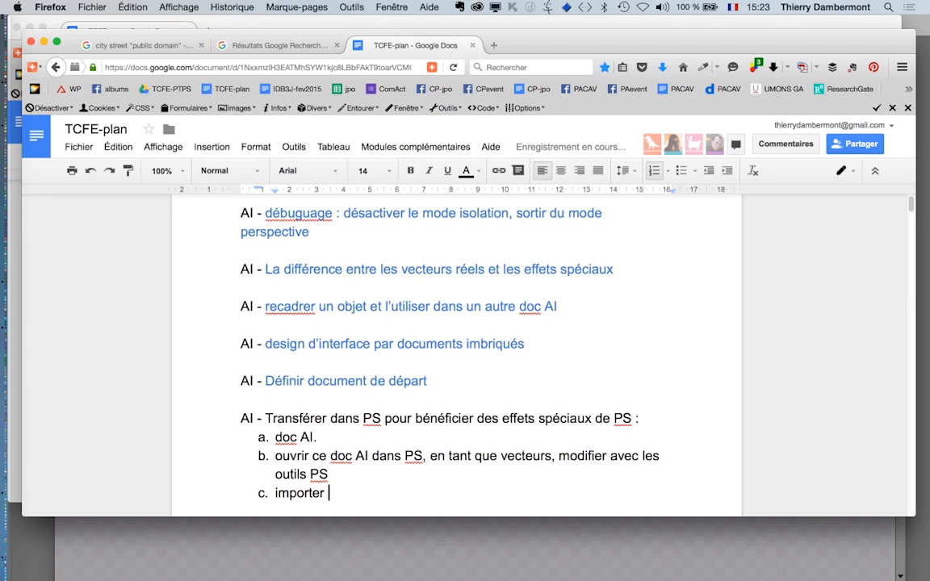
pyautogui.write('le doc PS dans un ')
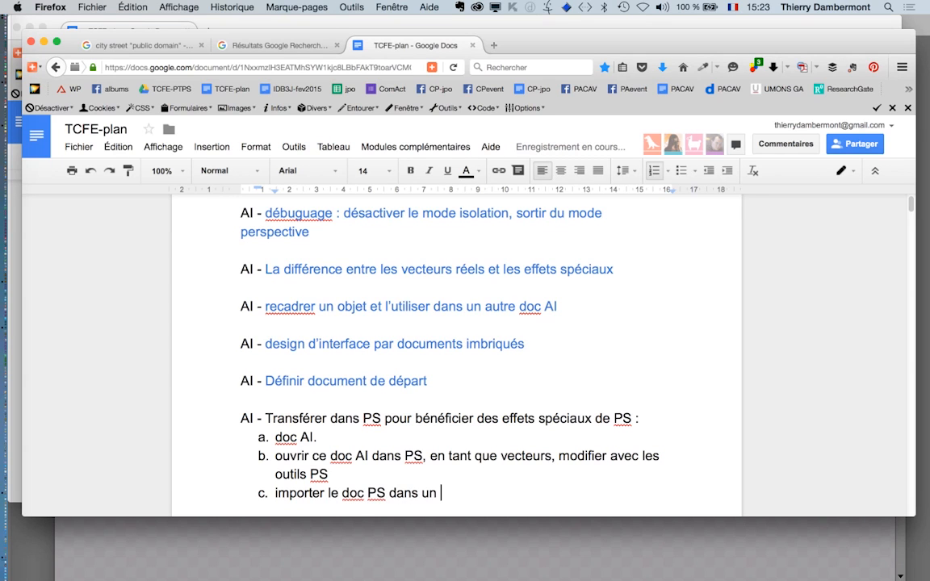
pyautogui.write('autre doc AI')
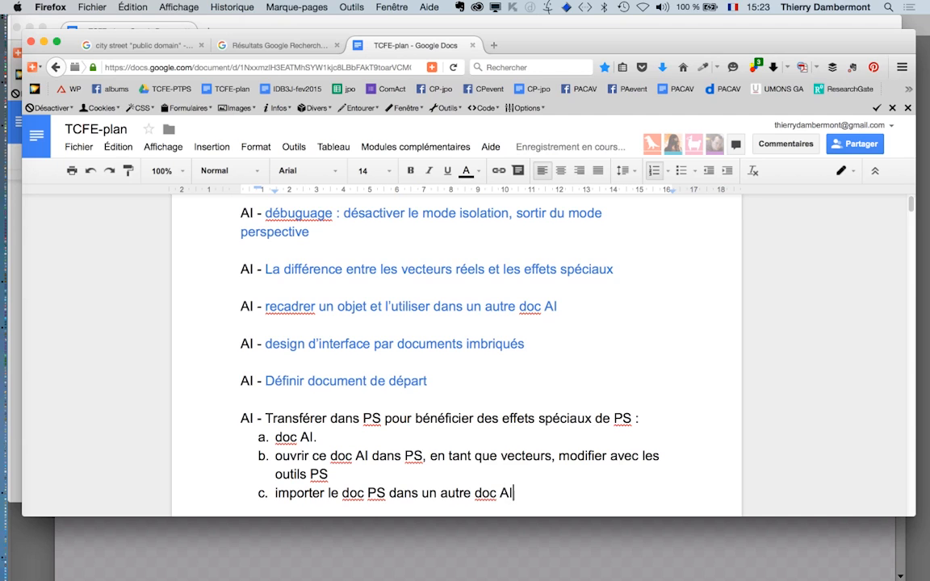
pyautogui.press('Return')
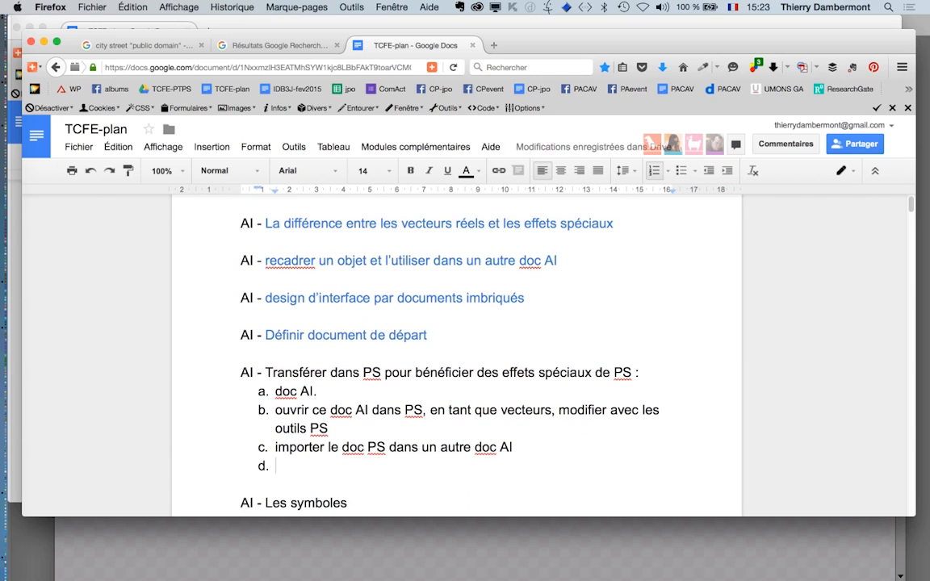
# Step: Insert the label “01” after "doc AI" in list items a and b, keeping item a's final period
pyautogui.click(317, 392)
pyautogui.press('BackSpace')
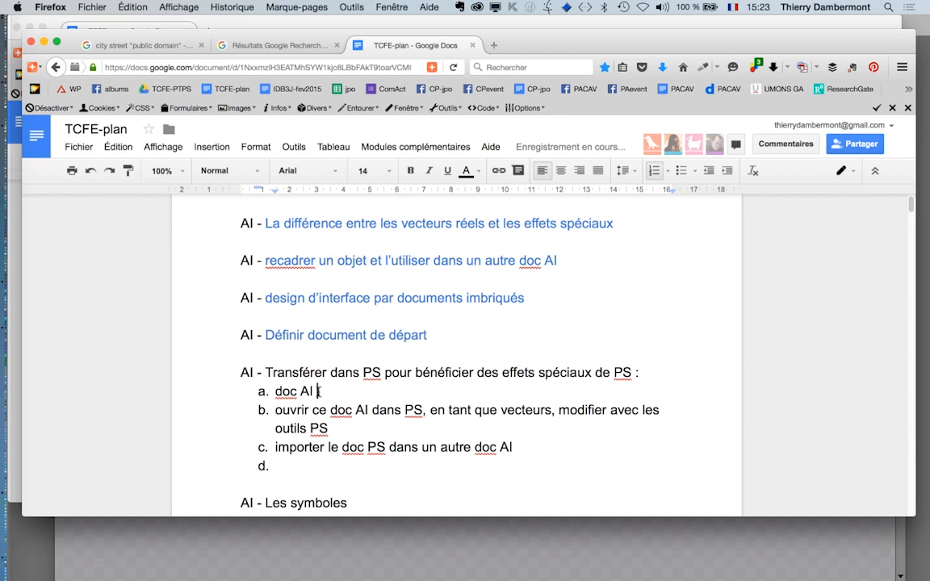
pyautogui.write('“01”.')
pyautogui.click(312, 409)
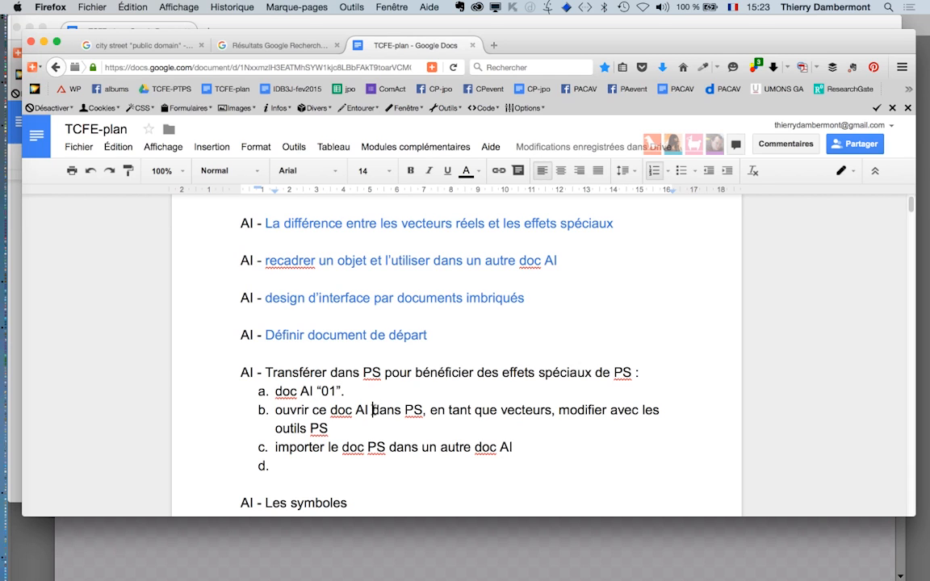
pyautogui.write('“01”')
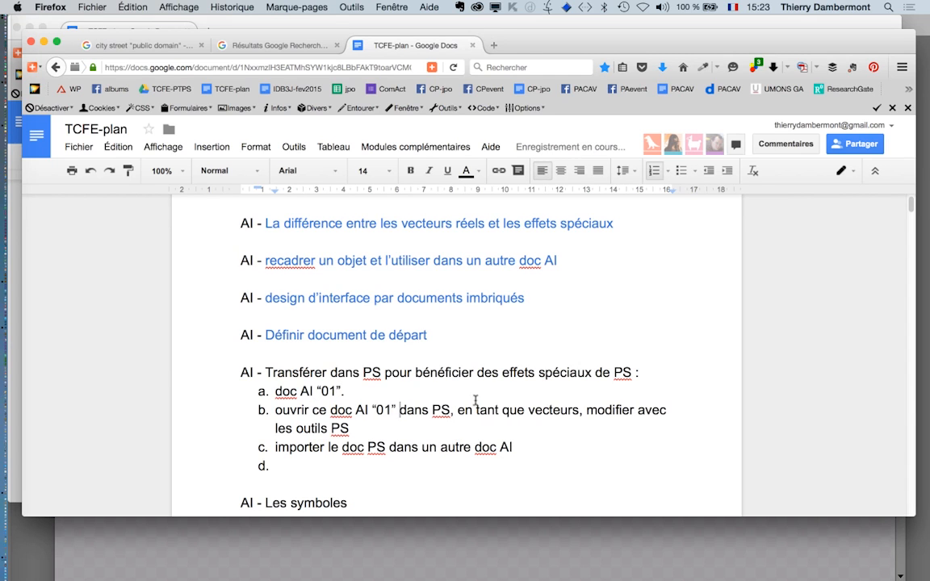
# Step: End list item b with a period and add the label “02” after "doc AI" in item c
pyautogui.click(352, 429)
pyautogui.write('.')
pyautogui.click(523, 446)
pyautogui.write('"02"')
# Step: Write list item d as "modifier le doc AI “01”, et faire en sorte qu’il remplce le contenu de l’objet dynamique dans le doc"
pyautogui.click(348, 465)
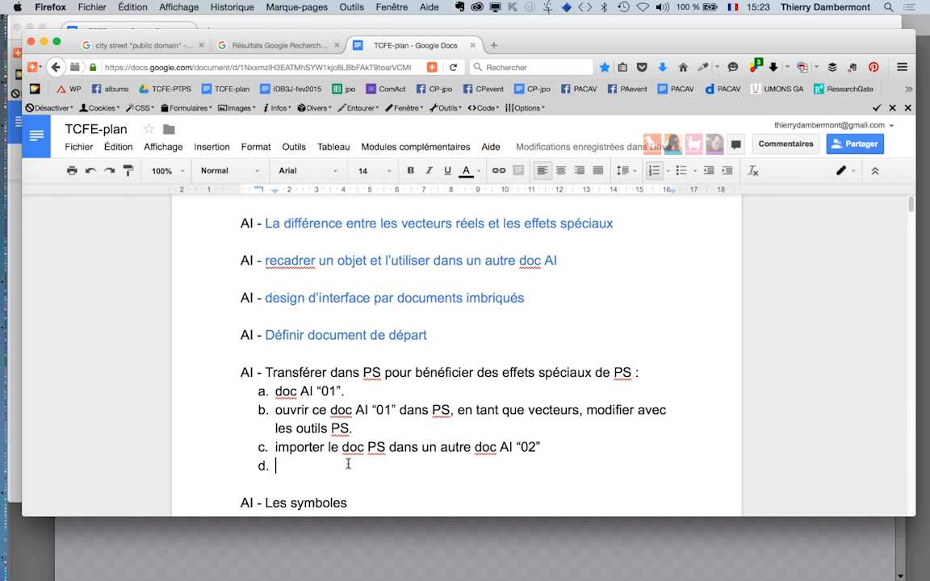
pyautogui.write('m')
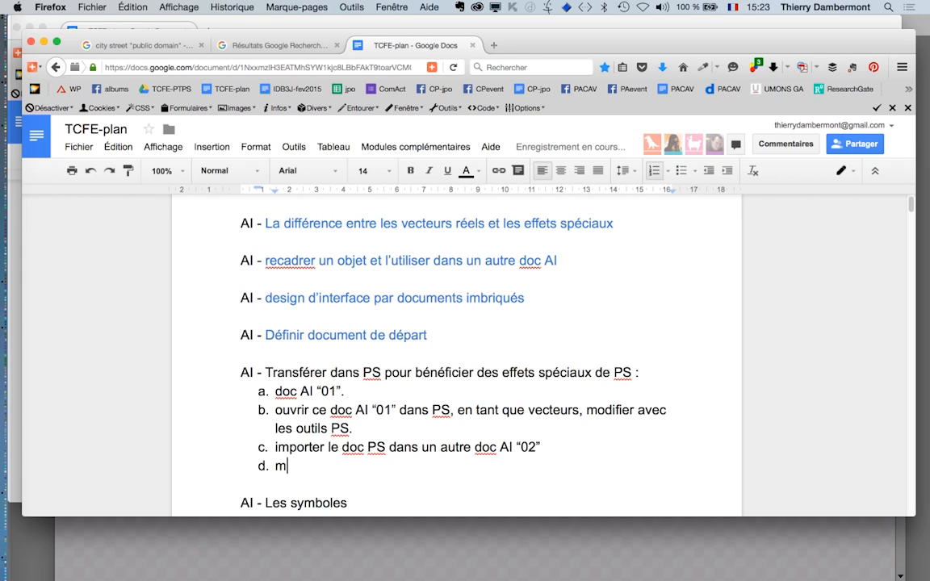
pyautogui.write('odifier le doc AI ')
pyautogui.write('"01')
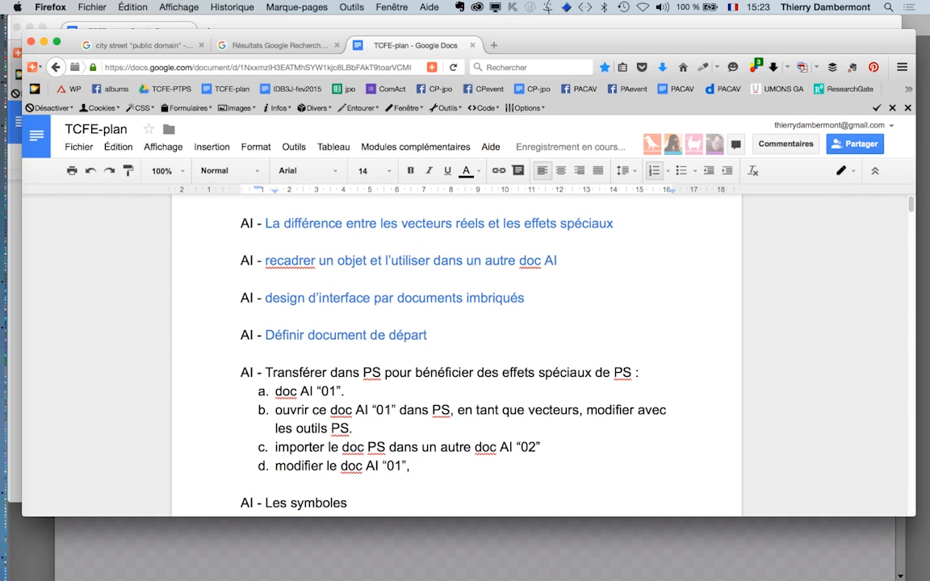
pyautogui.write('", e')
pyautogui.write('t faire en sorte qu')
pyautogui.write("'il remplce le co")
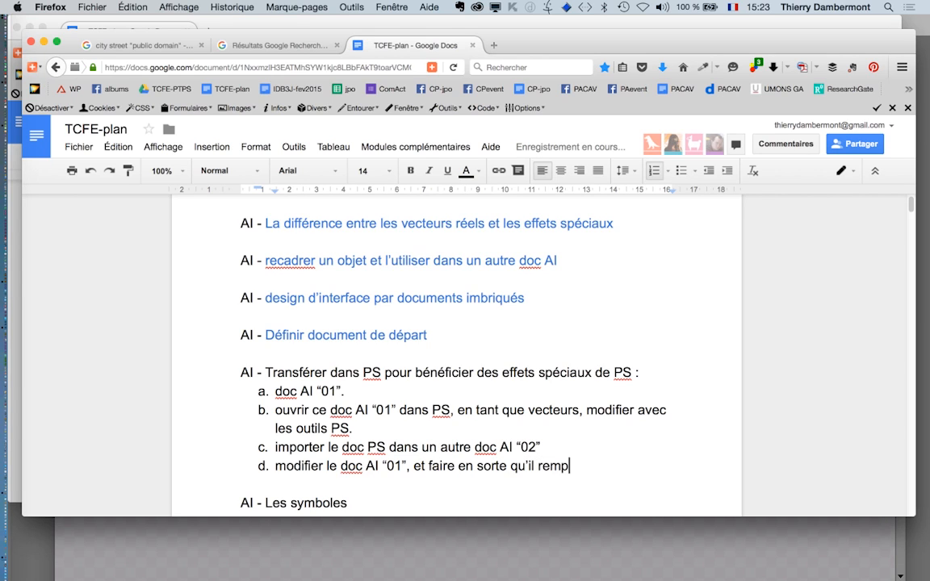
pyautogui.write('ntenu ')
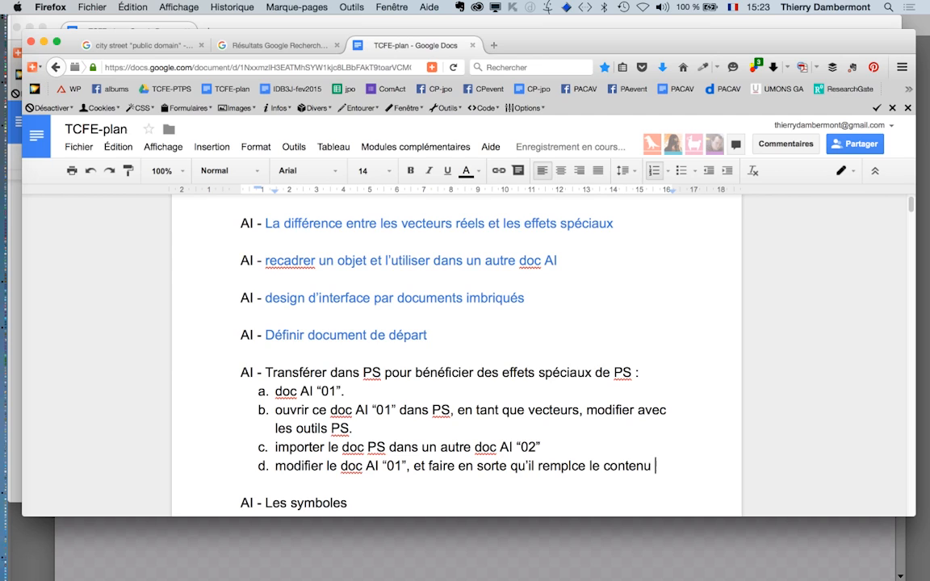
pyautogui.write("de l'obje")
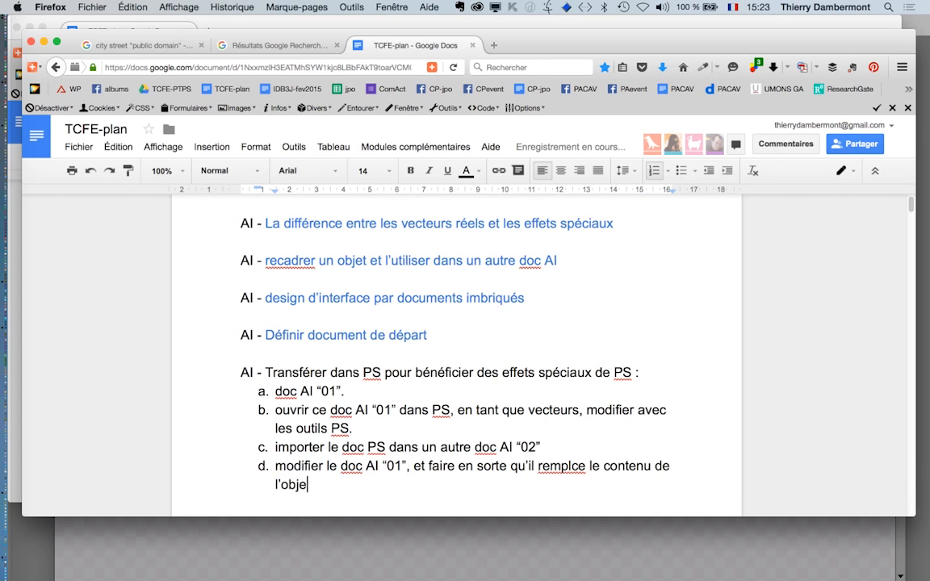
pyautogui.write('t dynamique dans le doc')
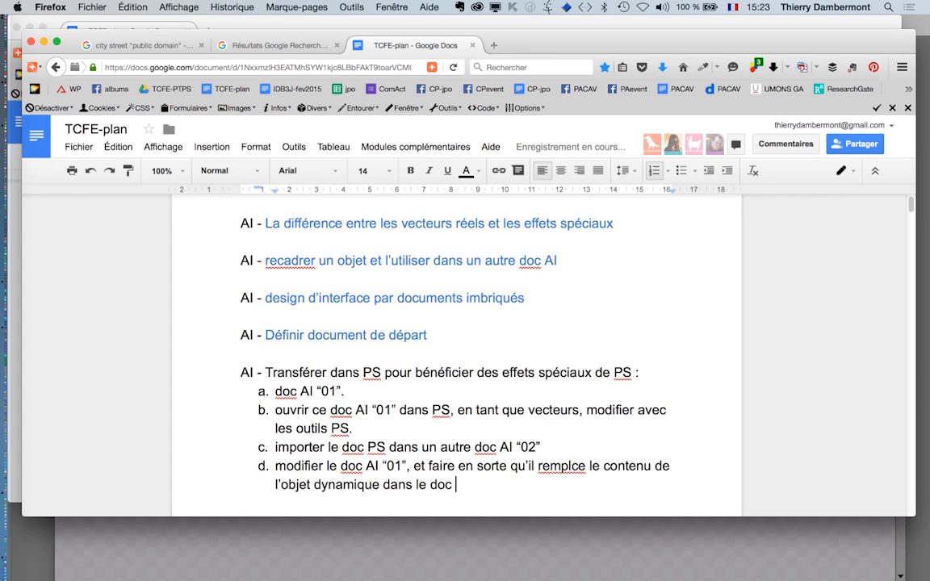
# Step: Correct the misspelled word to "remplace" in list item d and finish the item with "PS"
pyautogui.hotkey('shift', 'Up')
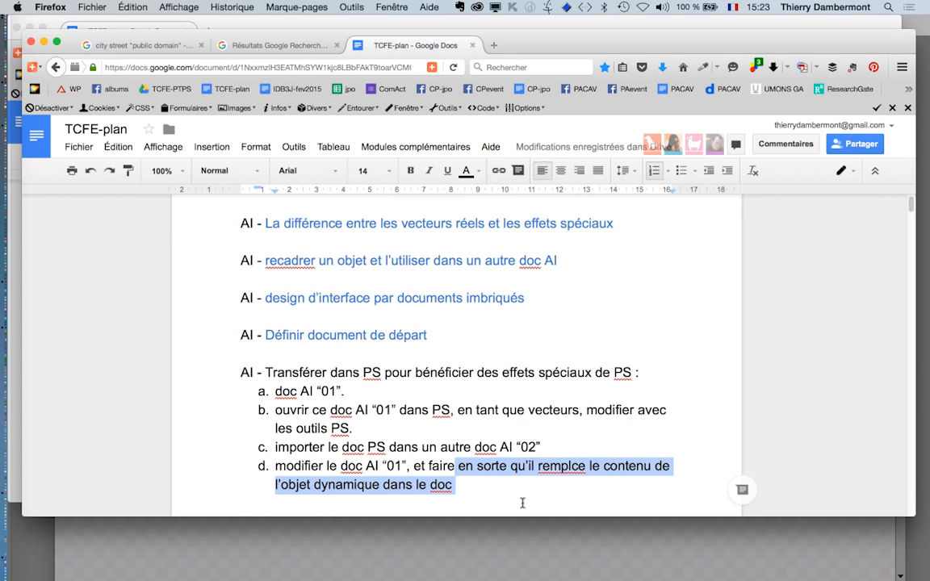
pyautogui.click(562, 467)
pyautogui.write('a')
pyautogui.click(493, 482)
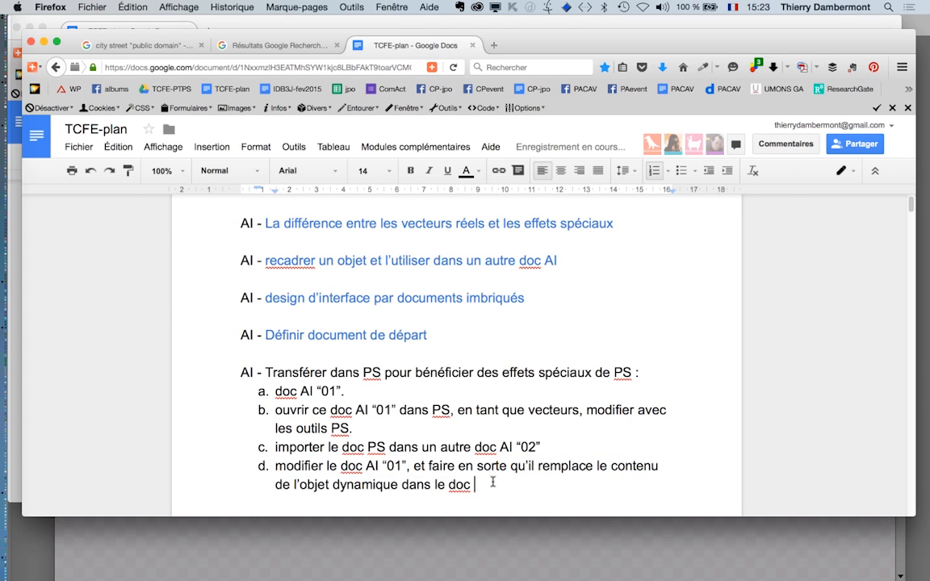
pyautogui.write('PS')
# Step: Add list item e, "retourner voir le doc AI “02” : ça se met à jour !", and select items a to e
pyautogui.press('Return')
pyautogui.scroll(-3, 473, 474)
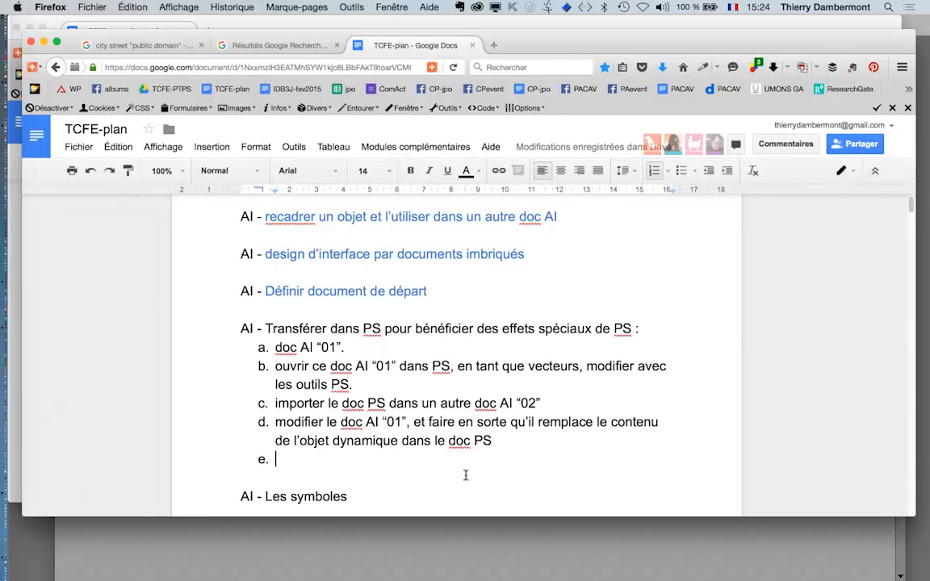
pyautogui.write('retourner voi')
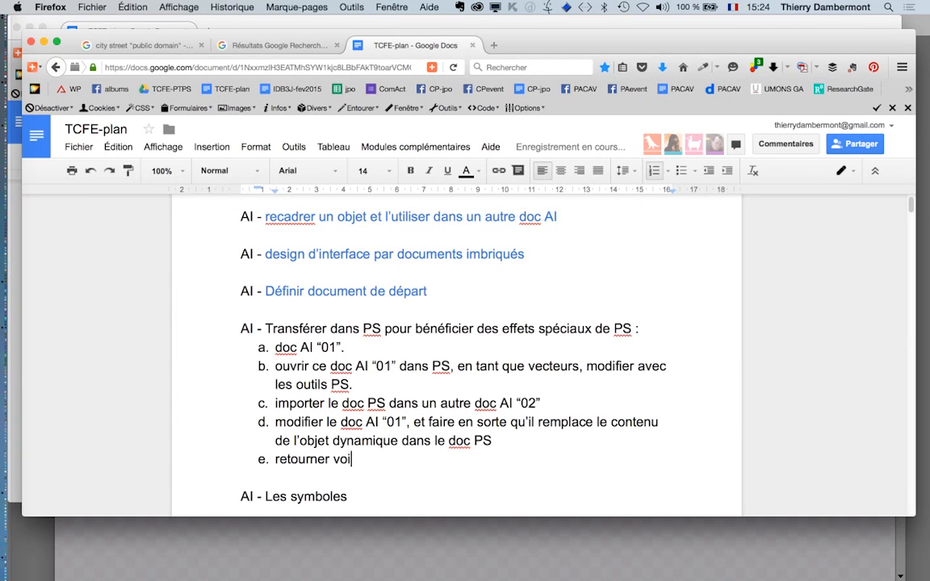
pyautogui.write('r le doc AI “02” :')
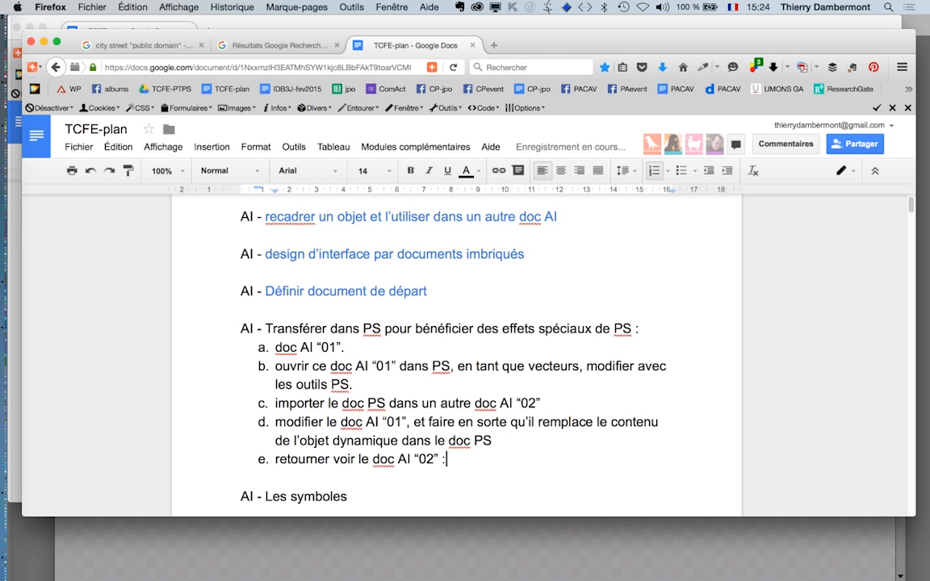
pyautogui.write(' ça se met à jour !')
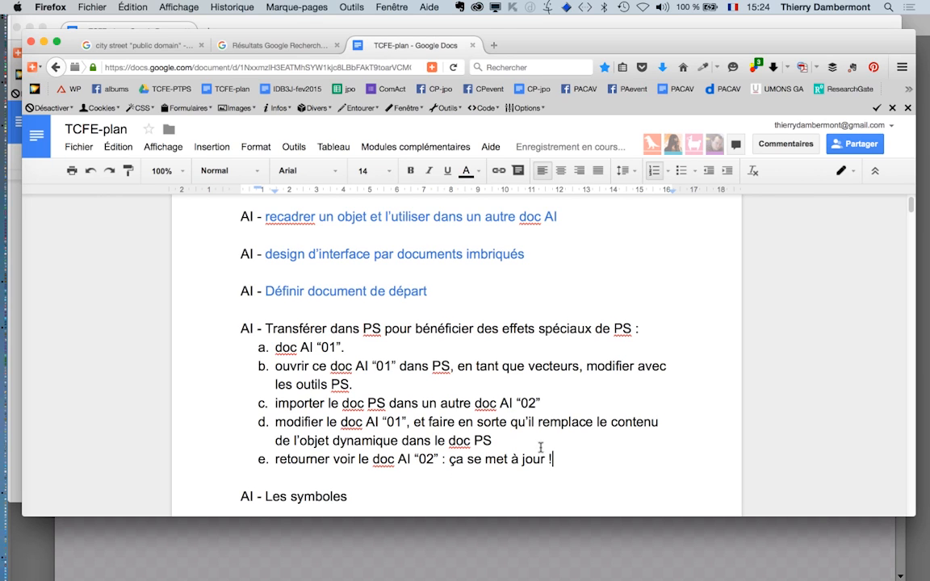
pyautogui.keyDown('shift'); pyautogui.click(252, 349); pyautogui.keyUp('shift')
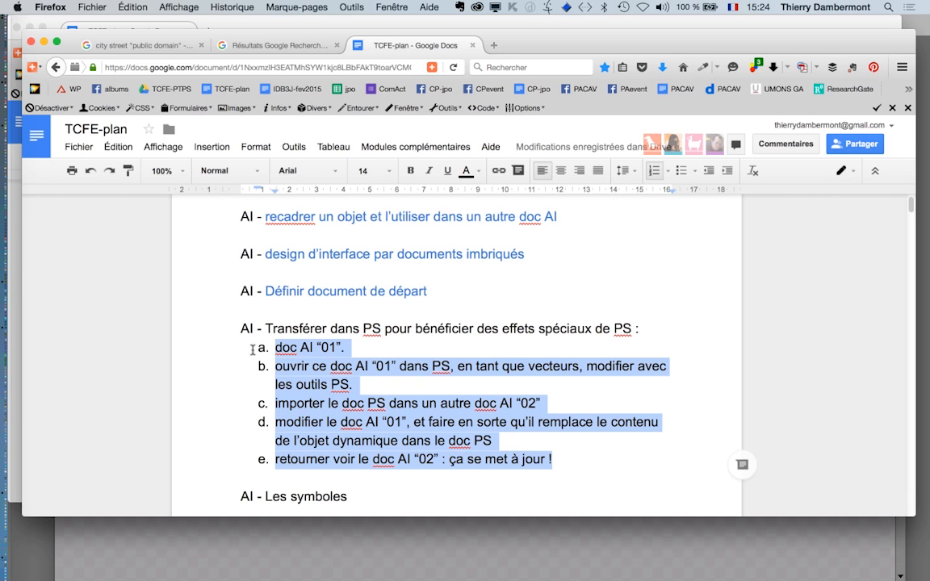
# Step: Switch to Illustrator and preview the composition with Save for Web, leaving without exporting it
pyautogui.press('super+Tab')
pyautogui.press('super+Tab')
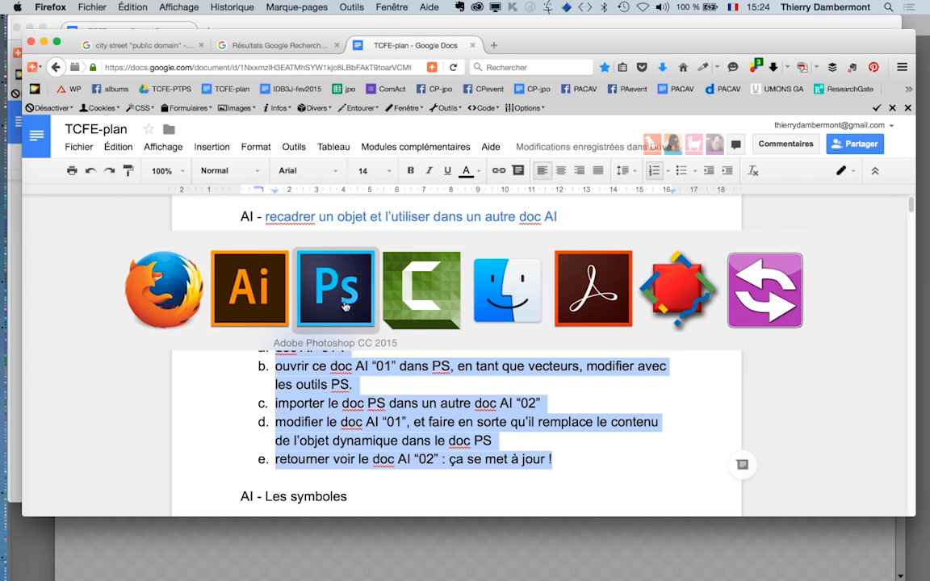
pyautogui.press('super+shift+Tab')
pyautogui.click(135, 6)
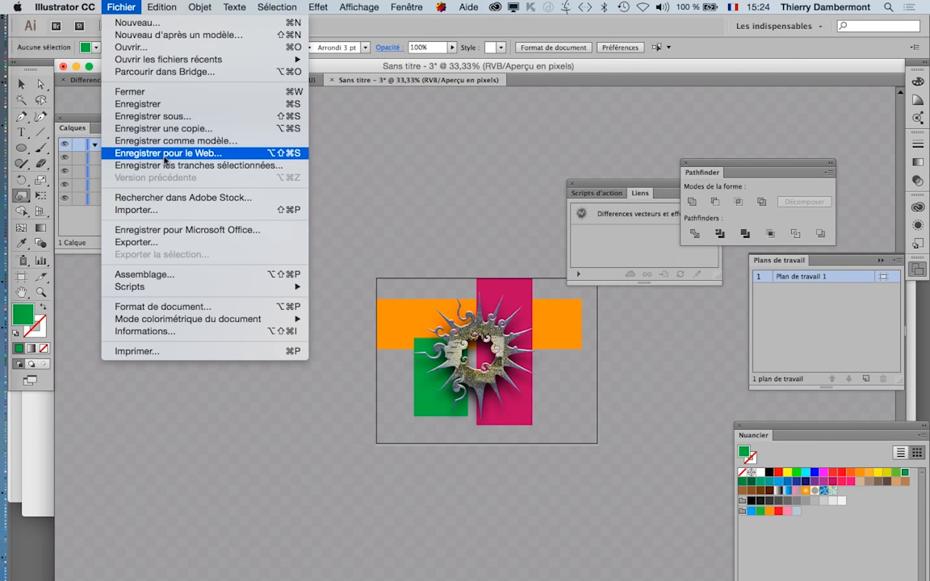
pyautogui.click(150, 151)
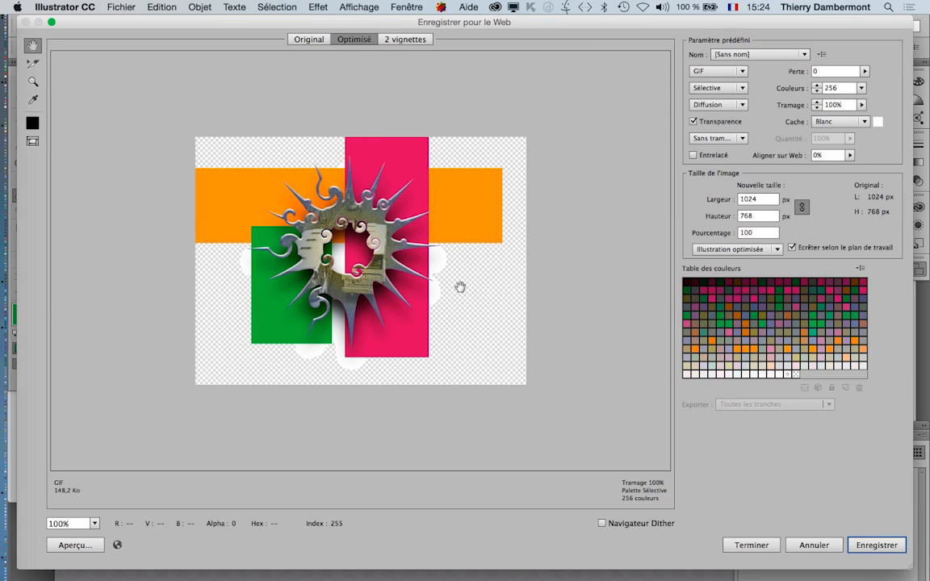
pyautogui.click(812, 546)
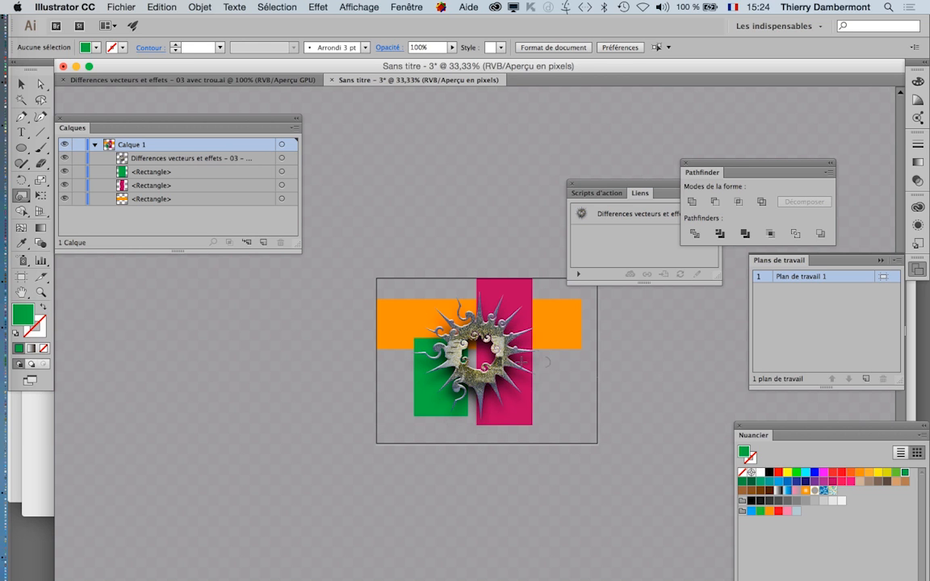
# Step: Examine the placed sun's texture at 200% zoom, with the Layers panel closed and the Selection tool active
pyautogui.keyDown('super'); pyautogui.click(486, 342); pyautogui.keyUp('super')
pyautogui.keyDown('super'); pyautogui.click(486, 342); pyautogui.keyUp('super')
pyautogui.keyDown('super'); pyautogui.click(486, 342); pyautogui.keyUp('super')
pyautogui.keyDown('super'); pyautogui.click(486, 342); pyautogui.keyUp('super')
pyautogui.keyDown('super'); pyautogui.click(486, 342); pyautogui.keyUp('super')
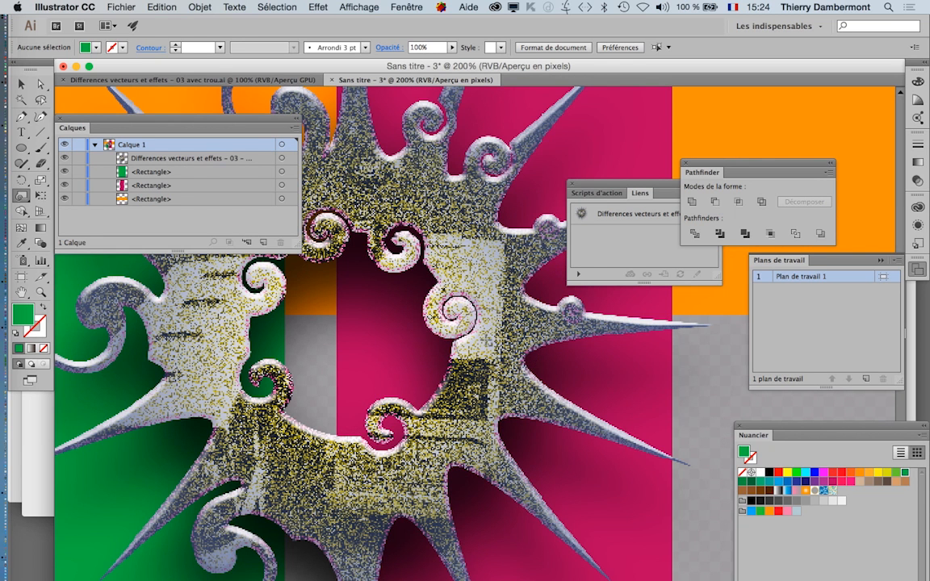
pyautogui.click(60, 120)
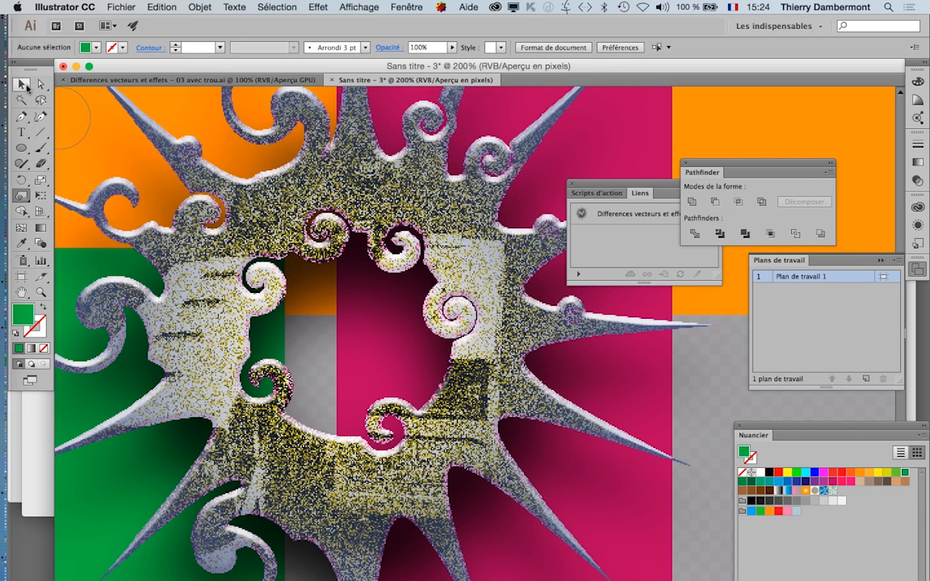
pyautogui.click(22, 84)
pyautogui.hscroll(-3, 339, 202)
pyautogui.scroll(1, 339, 201)
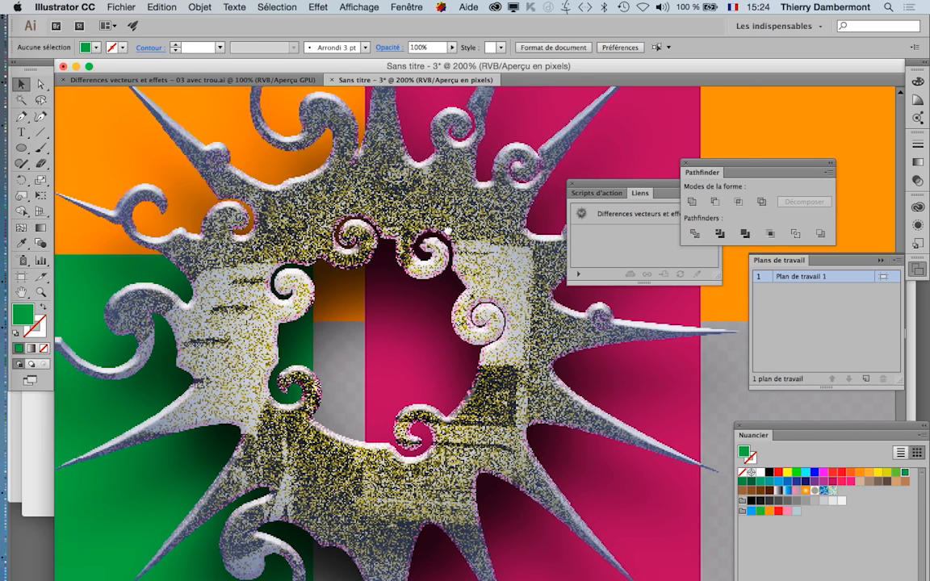
pyautogui.hscroll(-4, 376, 215)
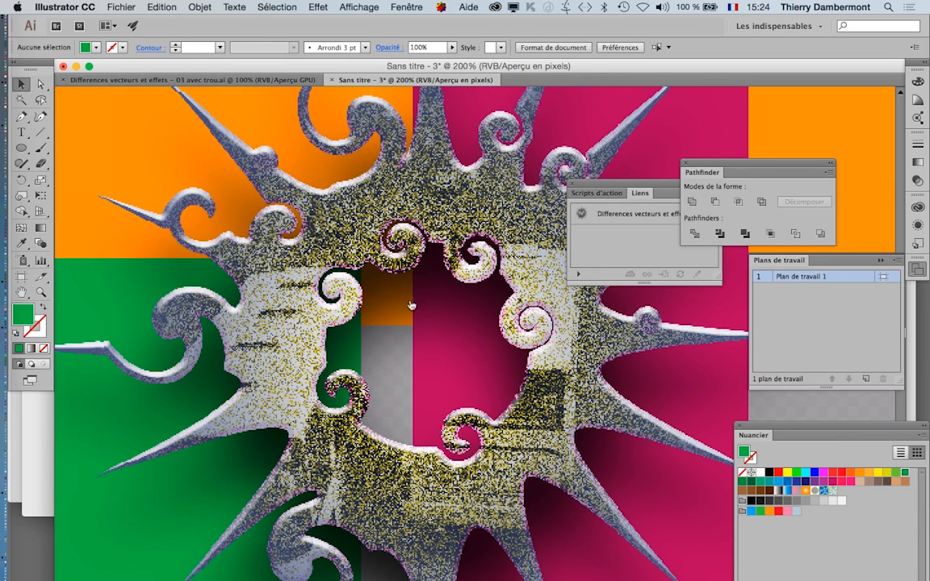
# Step: Switch to Photoshop and compare the enlarged sun with Calque 2's "Ajout de bruit" smart filter hidden and shown again
pyautogui.press('super+Tab')
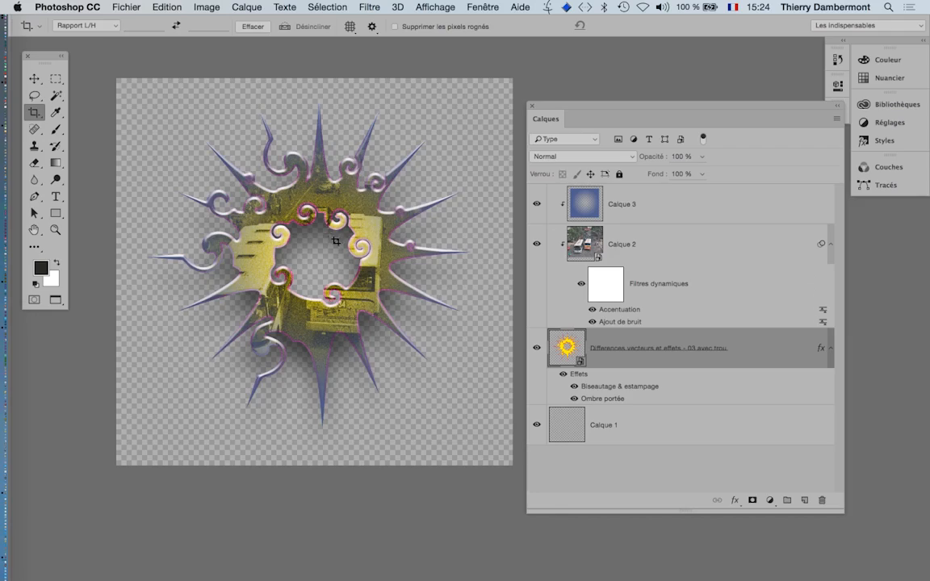
pyautogui.scroll(5, 335, 241)
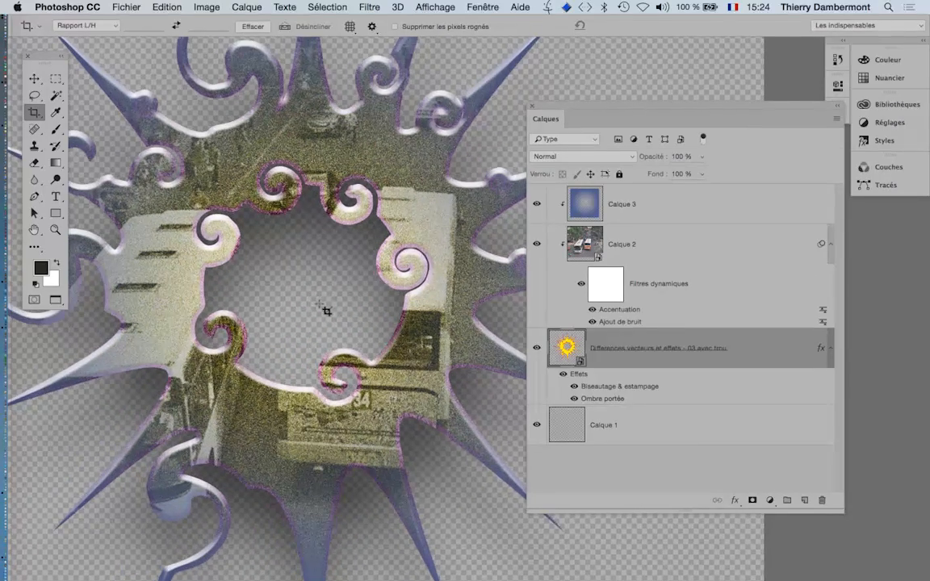
pyautogui.scroll(3, 326, 312)
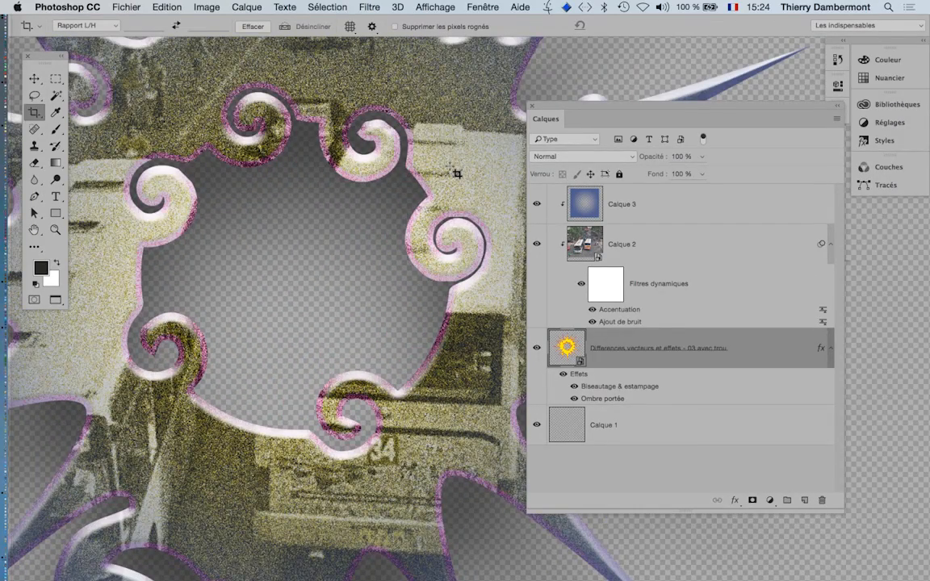
pyautogui.scroll(-4, 457, 173)
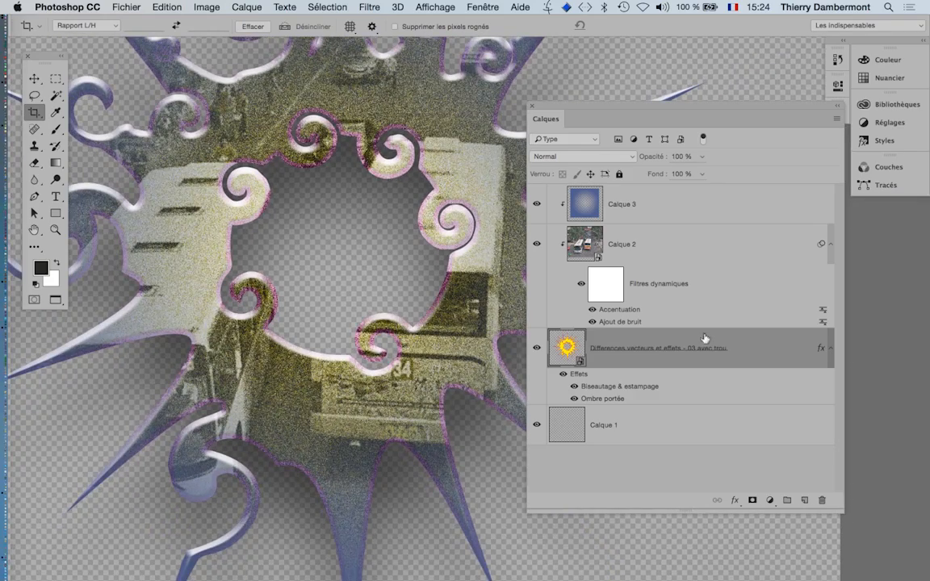
pyautogui.click(591, 322)
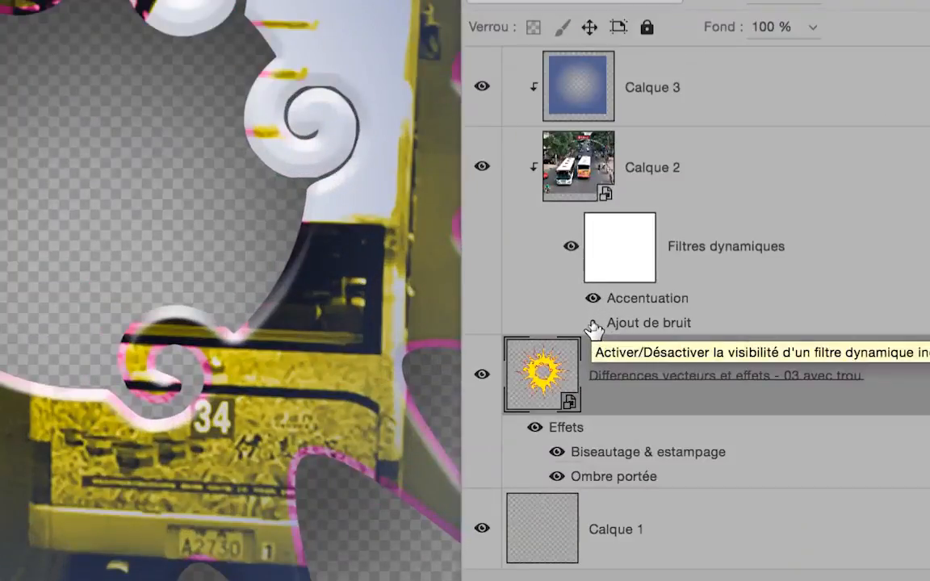
pyautogui.click(593, 322)
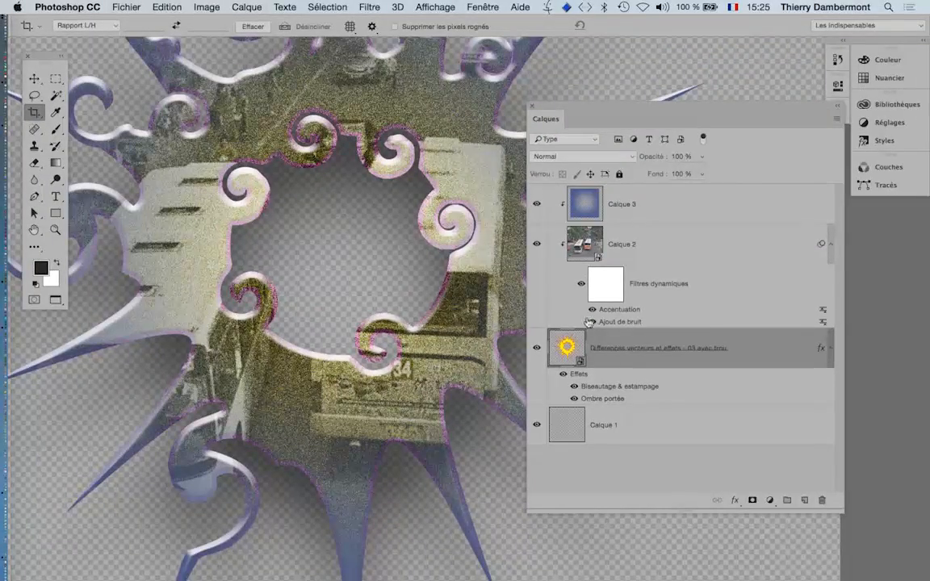
# Step: Switch back to Illustrator, open Save for Web for the composition and inspect the sun's details and shadow edges at up to 500%
pyautogui.press('super+Tab')
pyautogui.press('super+shift+Tab')
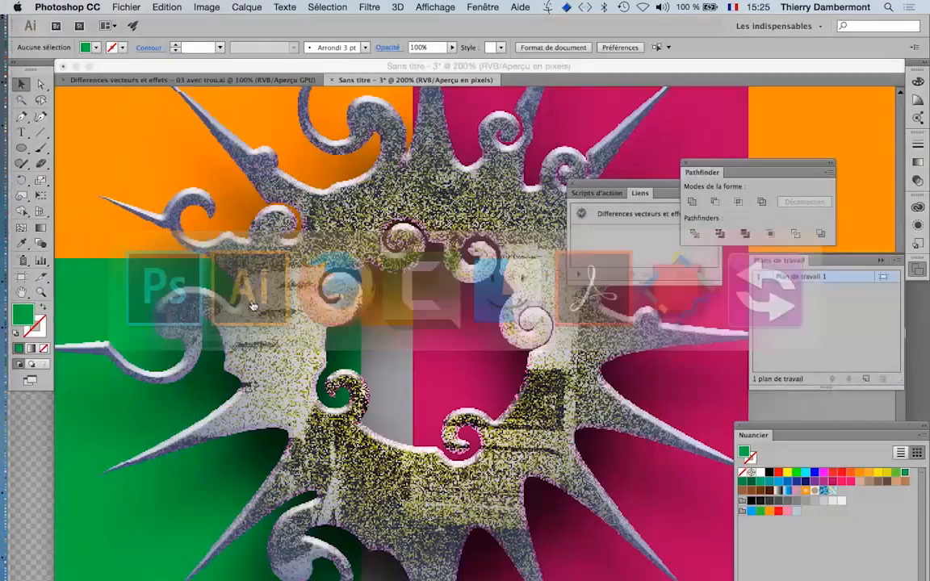
pyautogui.click(123, 6)
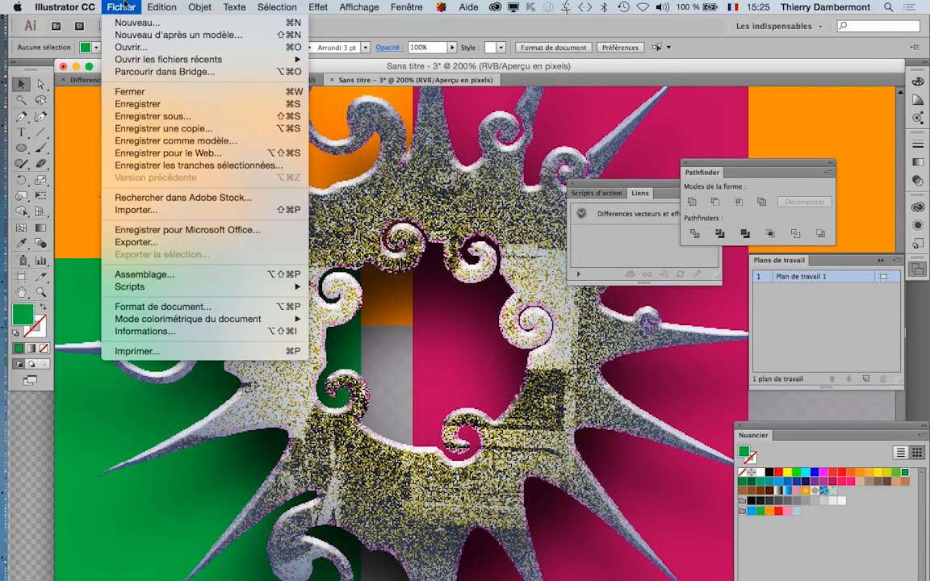
pyautogui.click(136, 152)
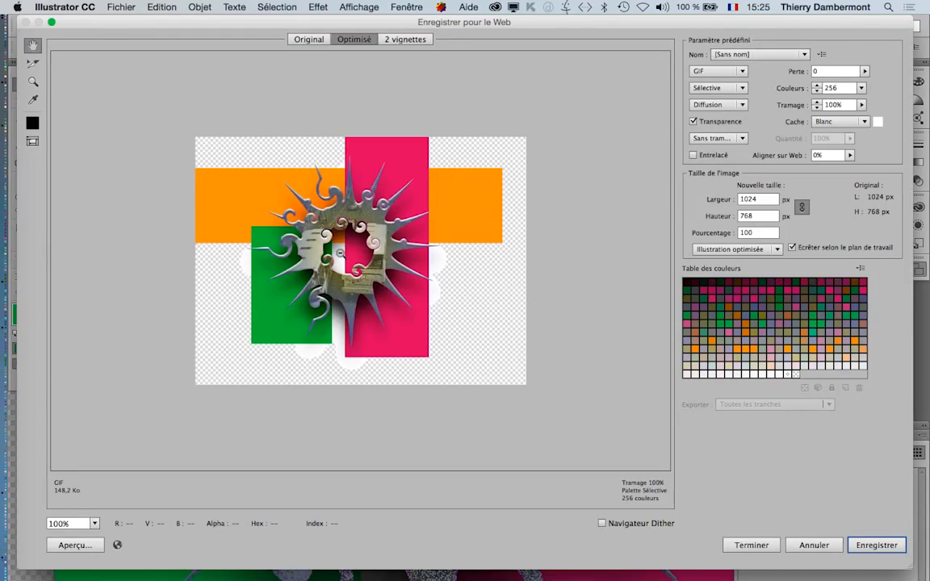
pyautogui.press('alt+super+8')
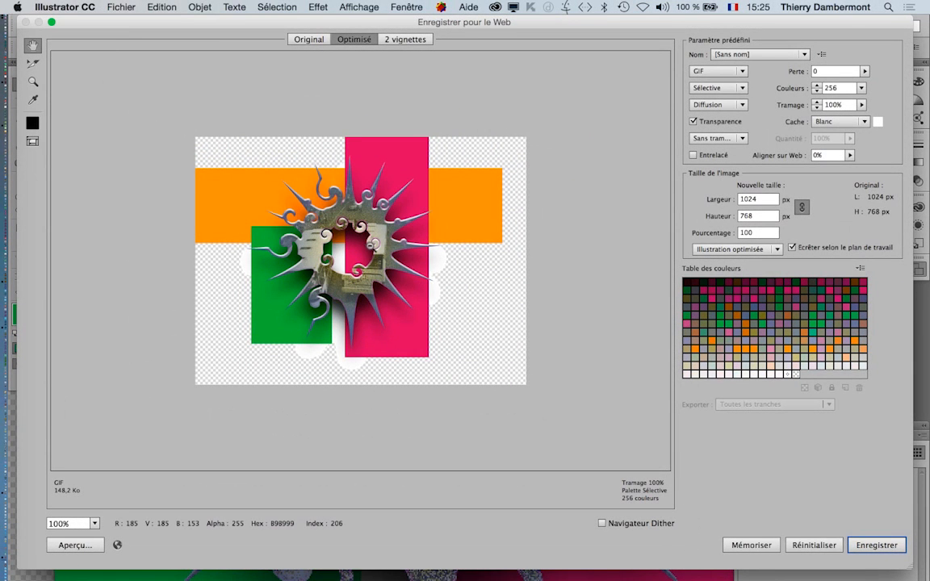
pyautogui.keyDown('super'); pyautogui.click(372, 242); pyautogui.keyUp('super')
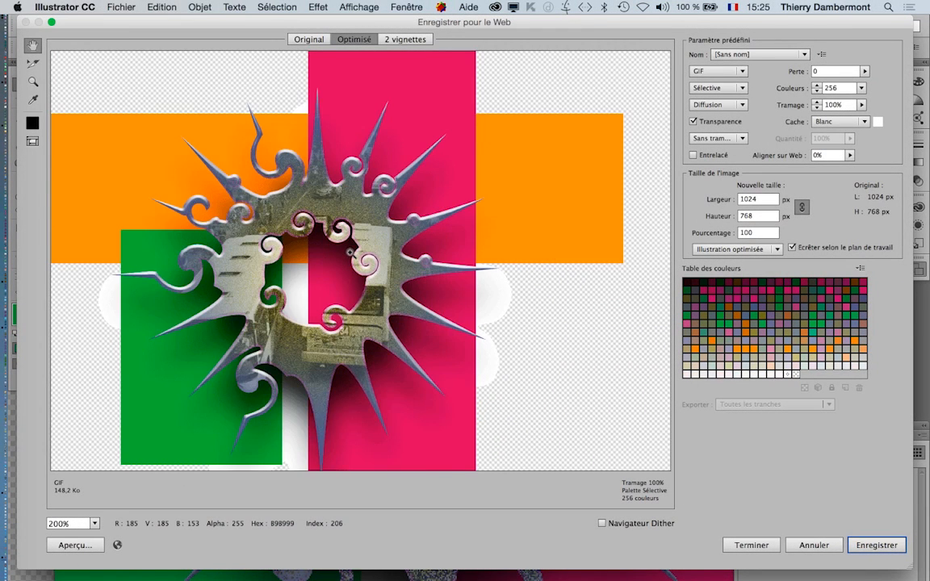
pyautogui.keyDown('super'); pyautogui.click(351, 252); pyautogui.keyUp('super')
pyautogui.keyDown('super'); pyautogui.click(307, 288); pyautogui.keyUp('super')
pyautogui.moveTo(149, 291); pyautogui.dragTo(499, 356)
pyautogui.keyDown('super'); pyautogui.click(351, 329); pyautogui.keyUp('super')
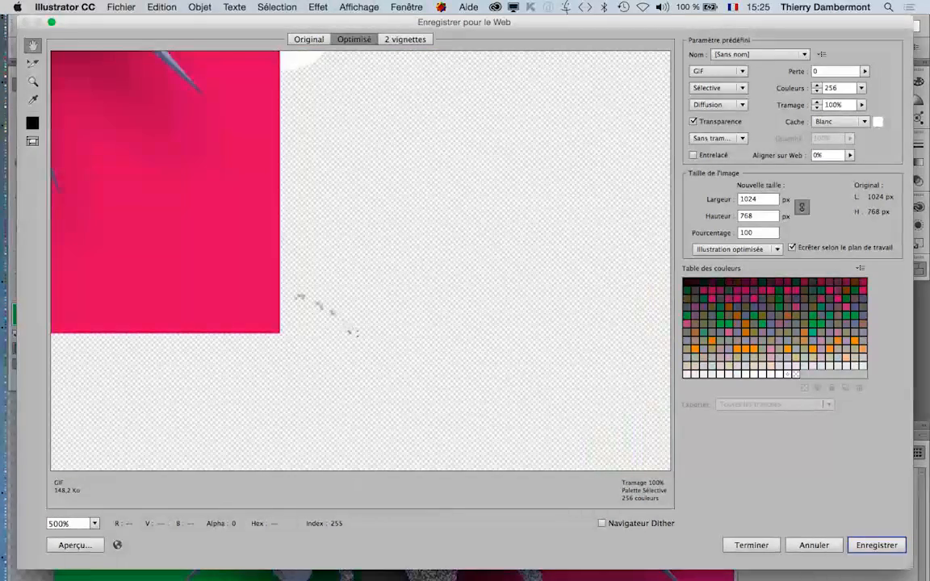
pyautogui.moveTo(299, 298); pyautogui.dragTo(552, 390)
# Step: Set the web export format to PNG-24, inspect the sun's texture and shadows, and return the preview to 100%
pyautogui.click(710, 72)
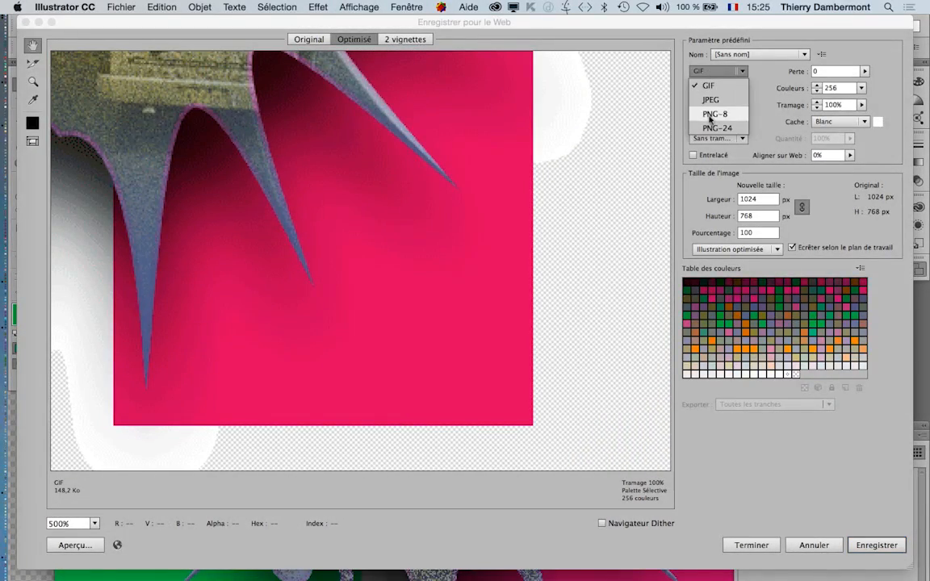
pyautogui.click(715, 128)
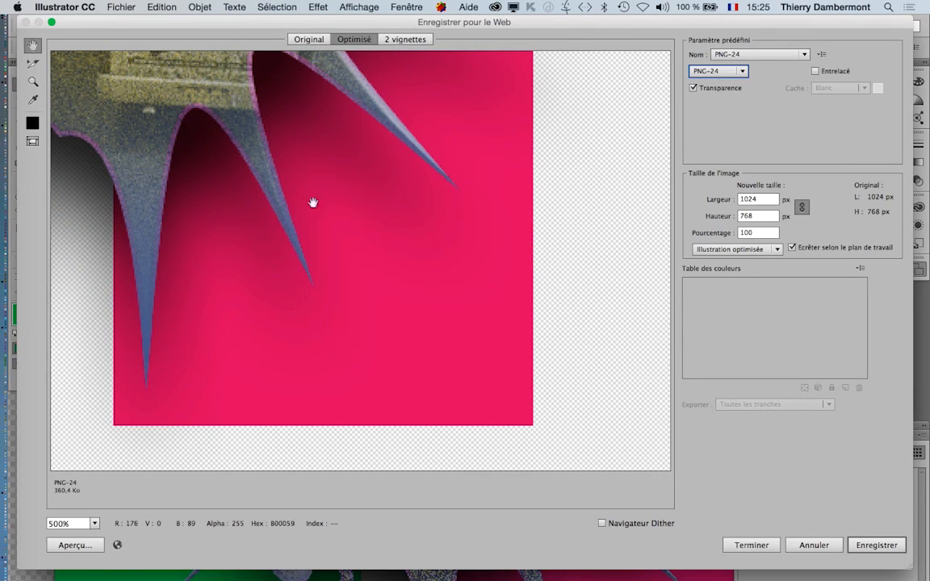
pyautogui.press('space')
pyautogui.moveTo(267, 159); pyautogui.dragTo(518, 407)
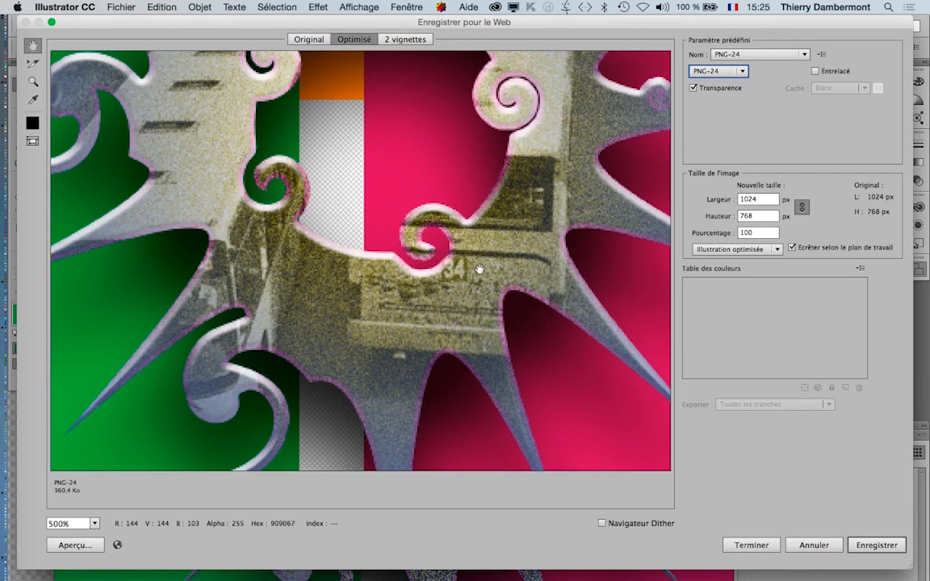
pyautogui.keyDown('alt'); pyautogui.click(445, 223); pyautogui.keyUp('alt')
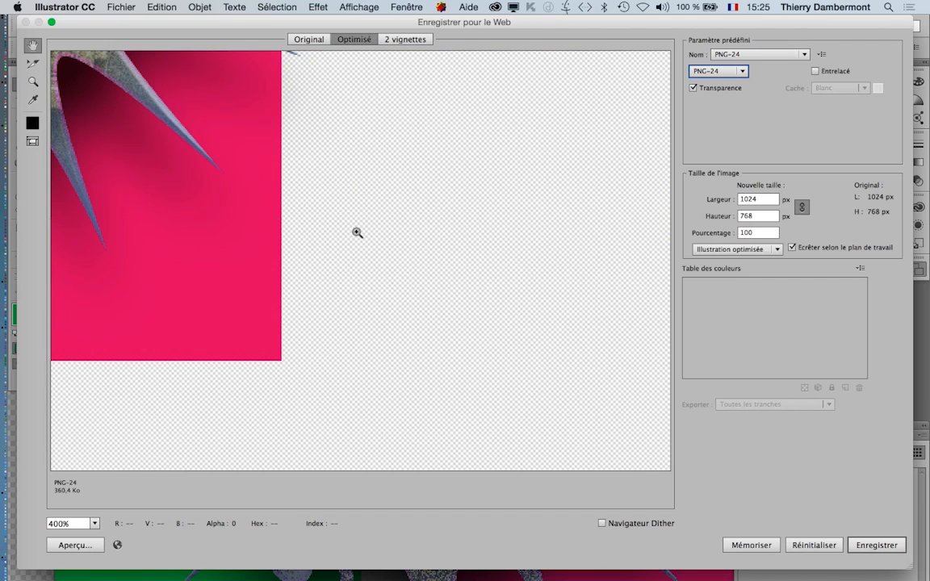
pyautogui.keyDown('alt'); pyautogui.click(270, 224); pyautogui.keyUp('alt')
pyautogui.keyDown('alt'); pyautogui.click(260, 225); pyautogui.keyUp('alt')
pyautogui.keyDown('alt'); pyautogui.click(478, 319); pyautogui.keyUp('alt')
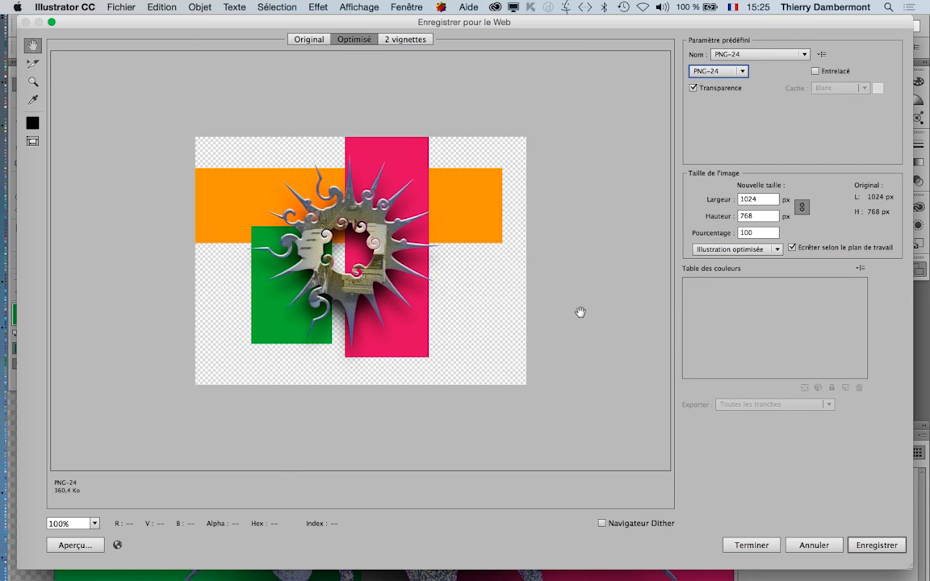
pyautogui.click(821, 54)
pyautogui.click(857, 138)
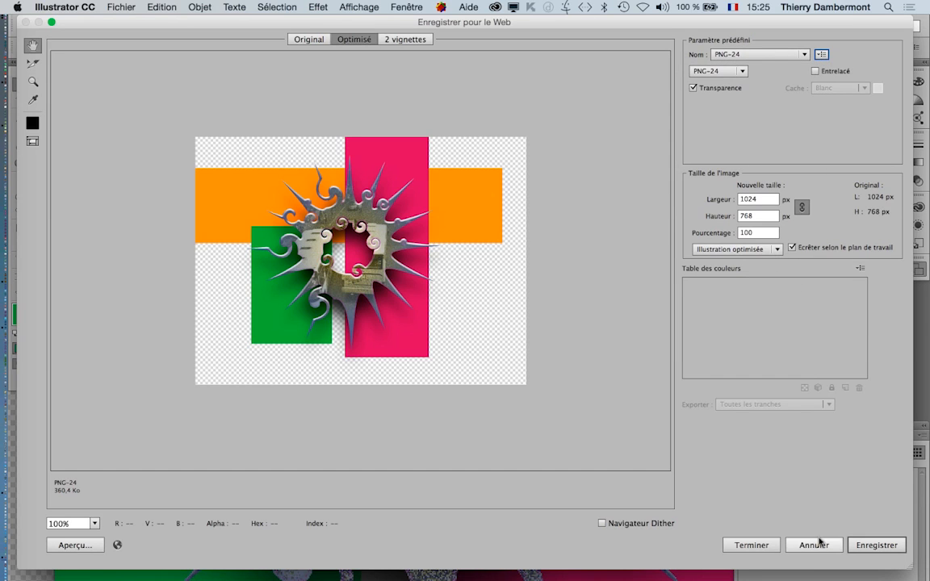
pyautogui.click(866, 546)
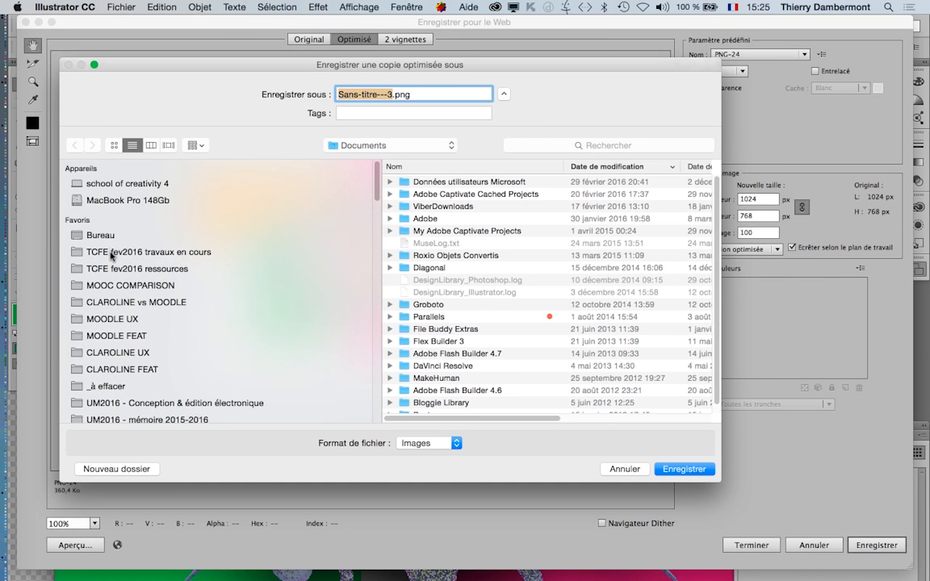
pyautogui.scroll(-5, 110, 258)
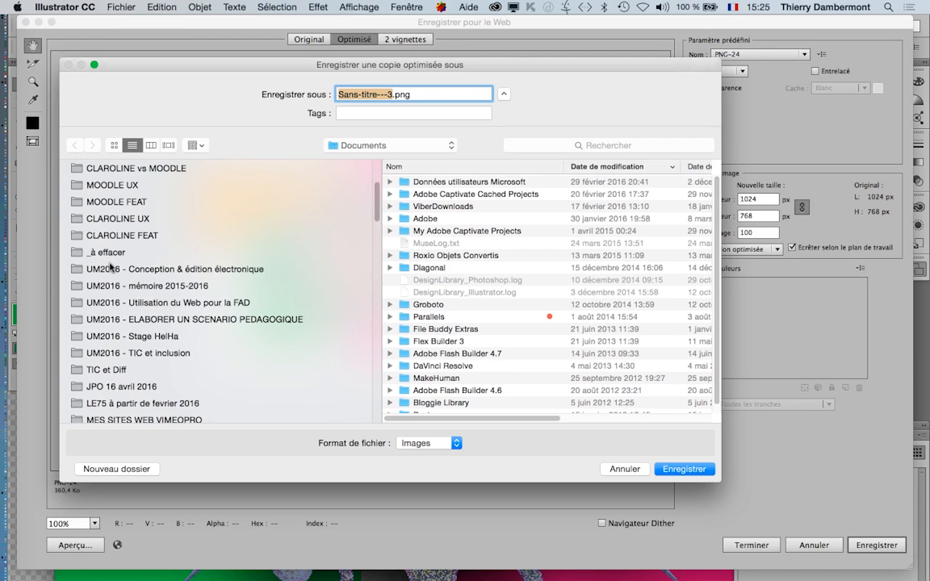
pyautogui.scroll(1, 110, 267)
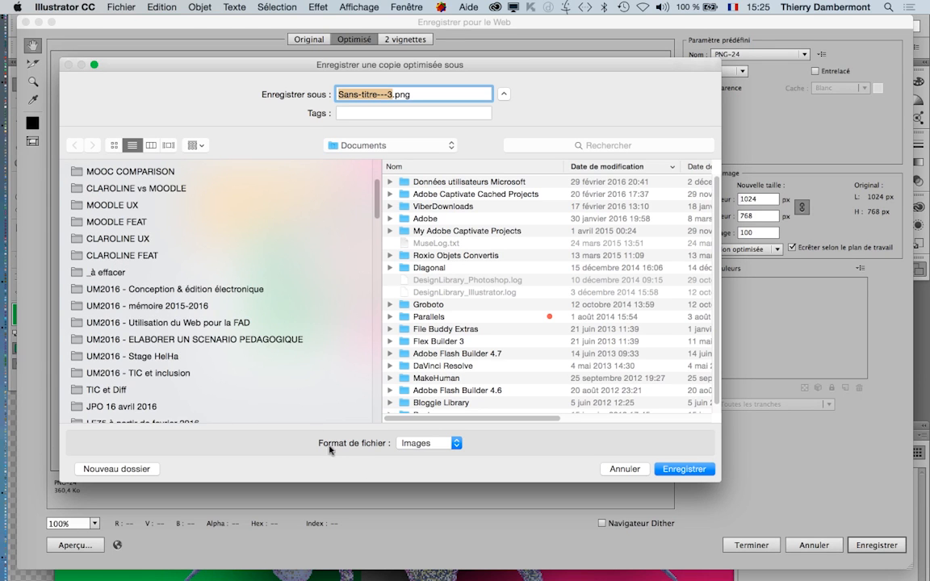
pyautogui.click(624, 469)
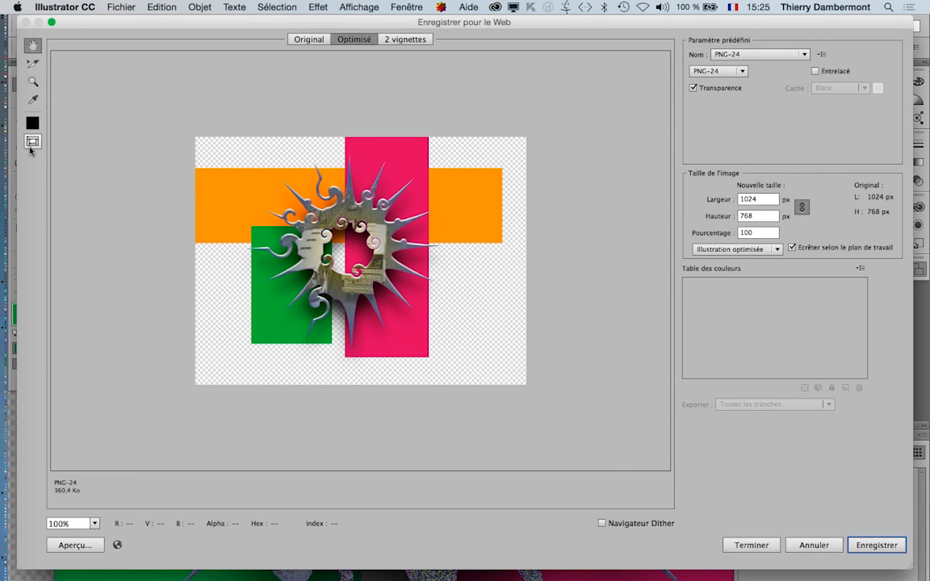
# Step: Start saving the optimized PNG and choose the AI différence entre vecteurs et effets folder inside TCFE fev2016 travaux en cours
pyautogui.click(869, 549)
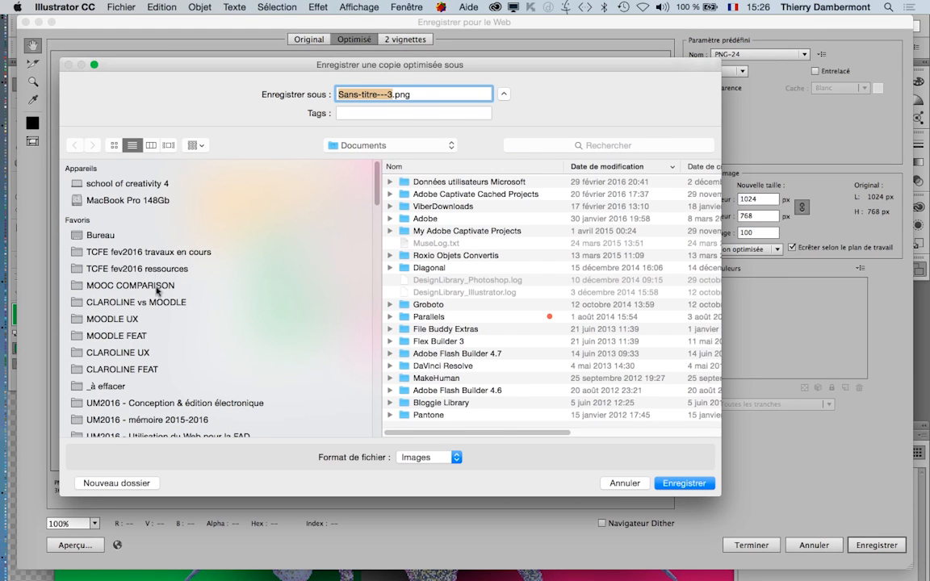
pyautogui.click(129, 234)
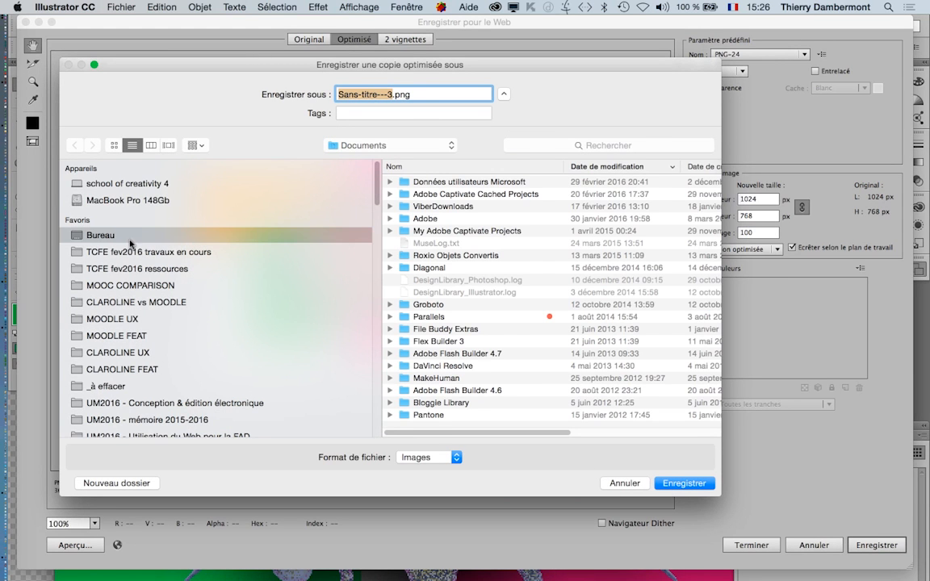
pyautogui.click(178, 252)
pyautogui.doubleClick(453, 182)
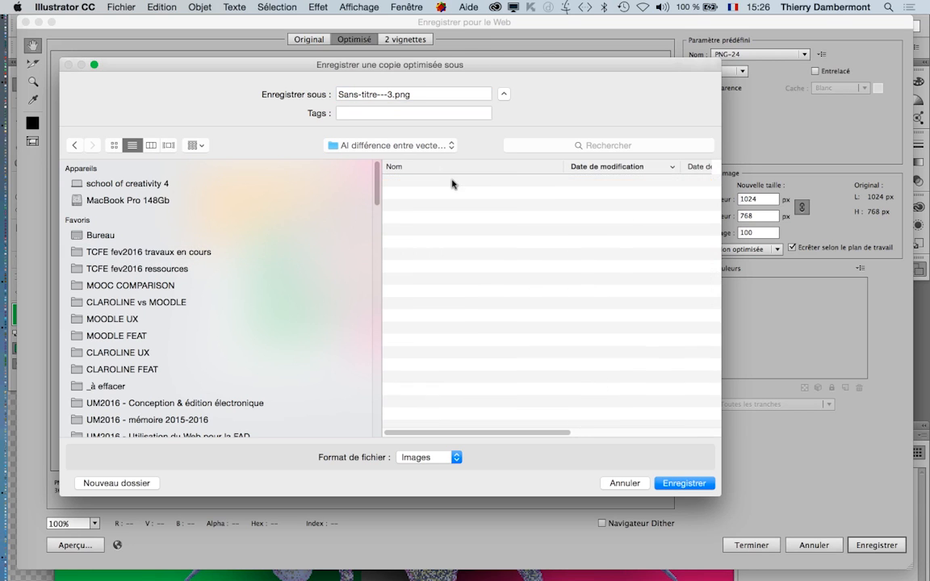
# Step: Name the exported image export-web-de-AI.png and save it, accepting the file name compatibility warning
pyautogui.moveTo(392, 91); pyautogui.dragTo(338, 94)
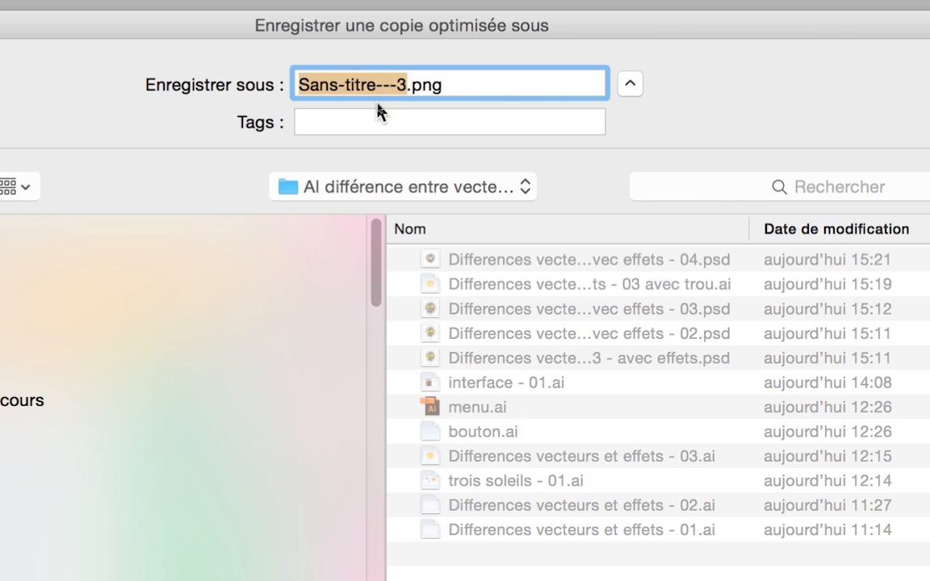
pyautogui.write('export')
pyautogui.write('-web')
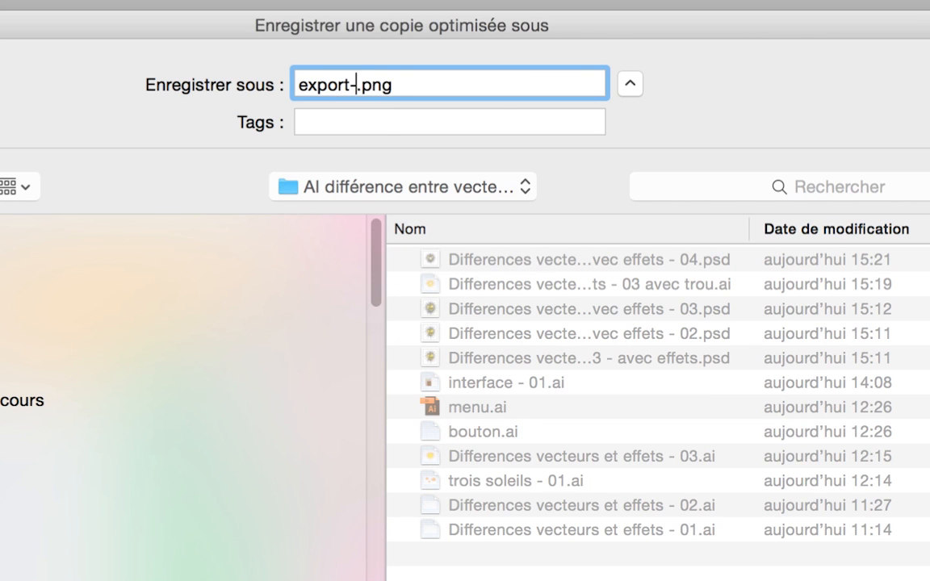
pyautogui.write('-de-AI')
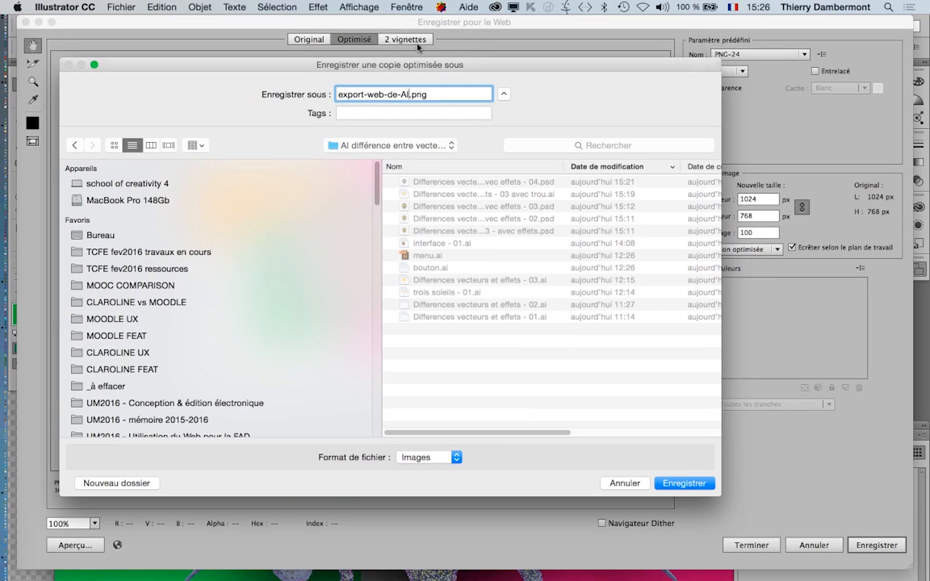
pyautogui.click(696, 487)
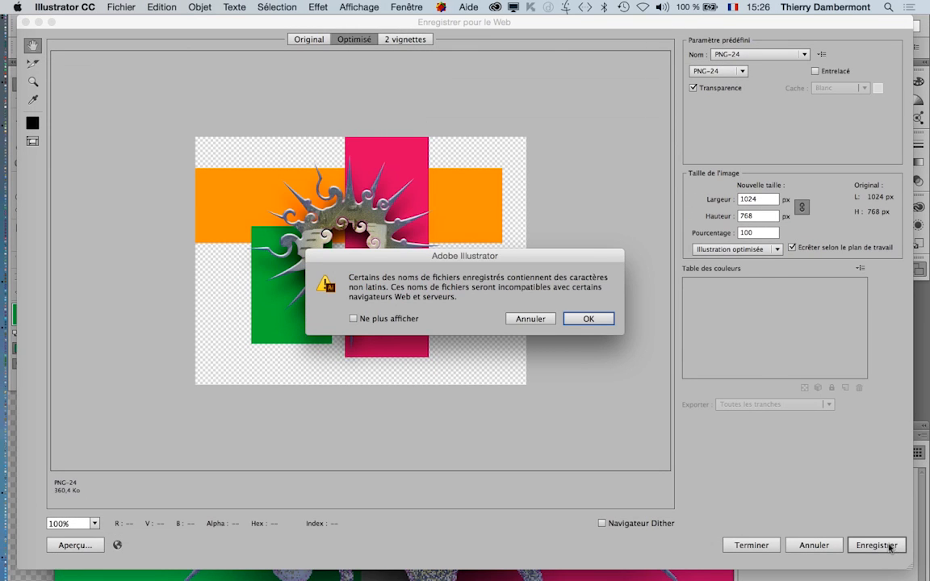
pyautogui.click(588, 319)
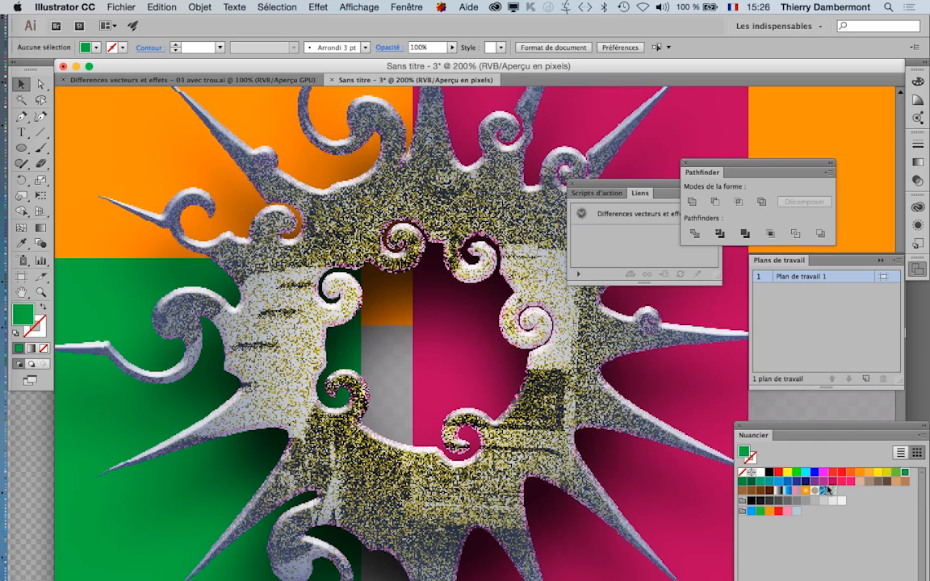
# Step: Switch to Finder and hide the windows of all other applications
pyautogui.press('super+Tab')
pyautogui.press('super+Tab')
pyautogui.press('super+Tab')
pyautogui.press('super+Tab')
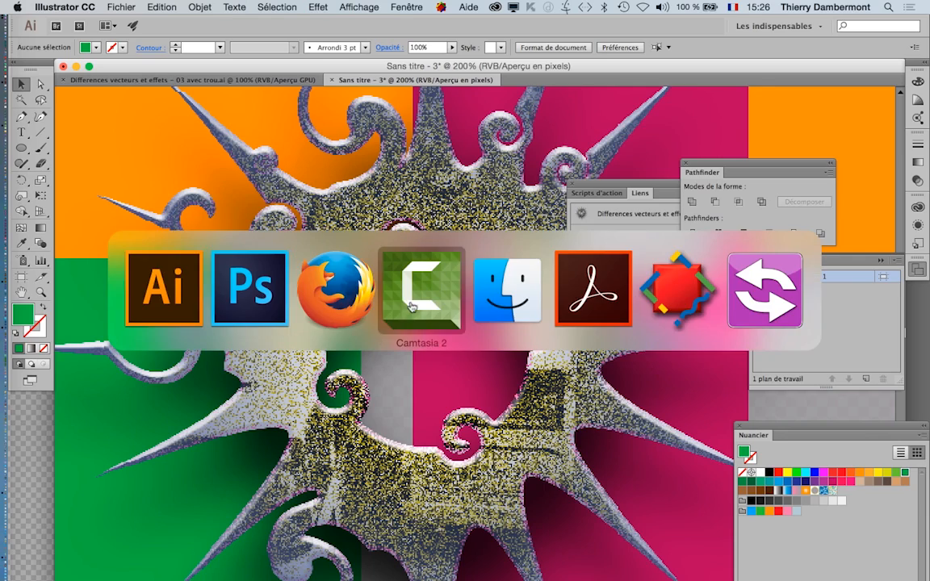
pyautogui.press('alt+super+h')
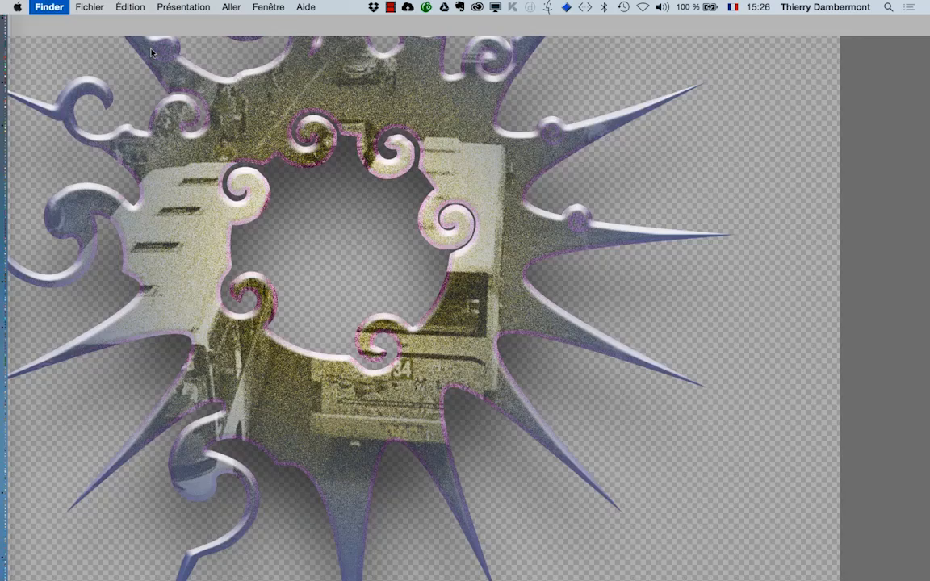
# Step: Open a new Finder window and go to AI différence entre vecteurs et effets inside TCFE fev2016 travaux en cours
pyautogui.click(89, 7)
pyautogui.click(104, 21)
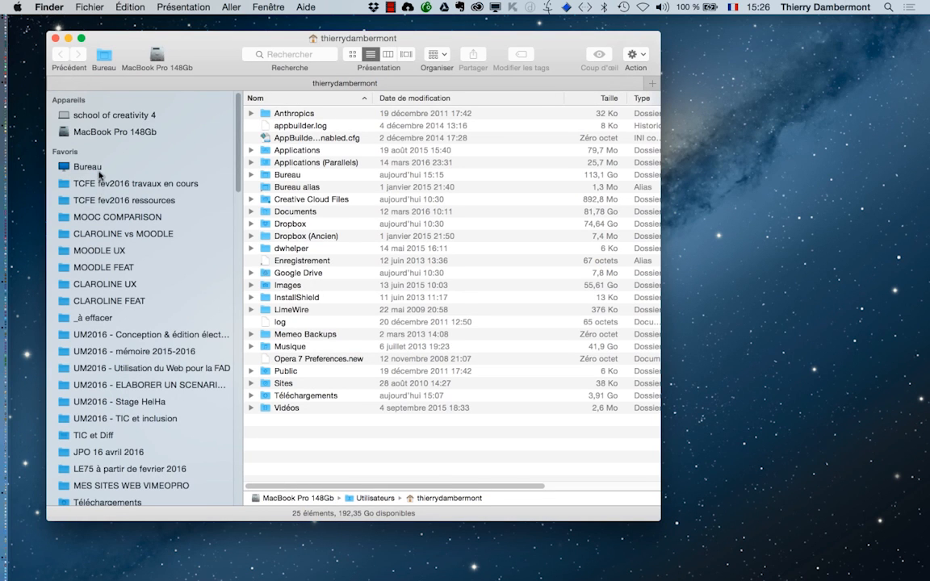
pyautogui.click(96, 167)
pyautogui.click(105, 184)
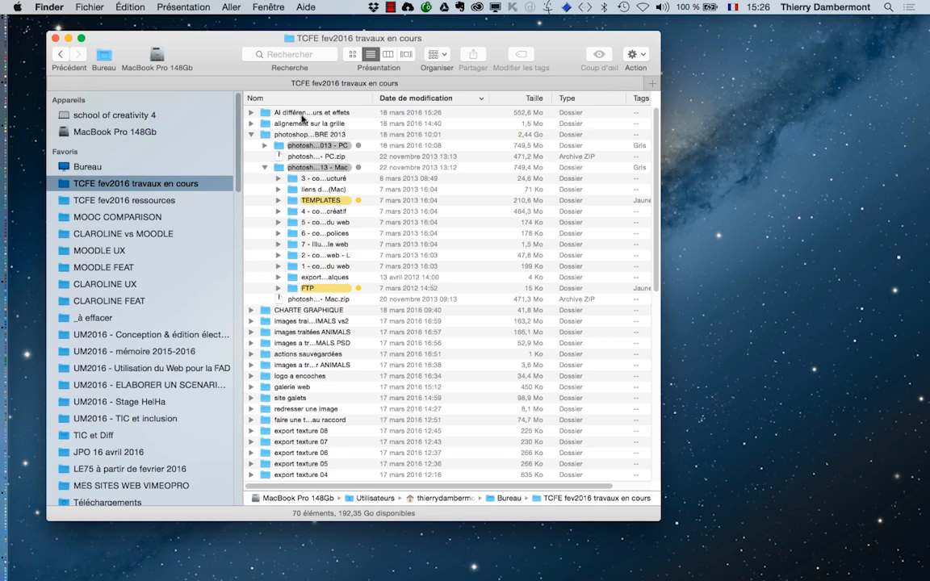
pyautogui.doubleClick(302, 117)
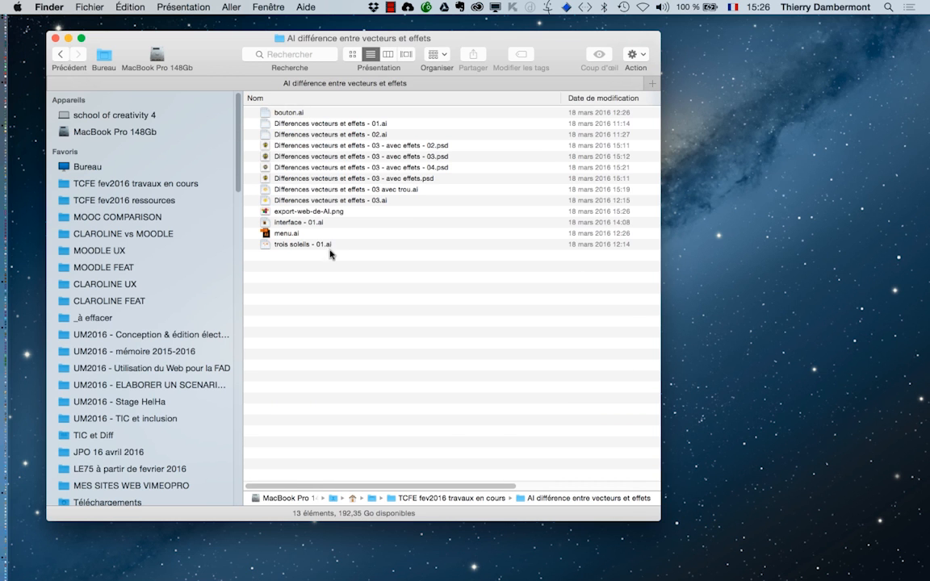
# Step: View export-web-de-AI.png in Aperçu, close it, and open the same file with Firefox
pyautogui.doubleClick(311, 211)
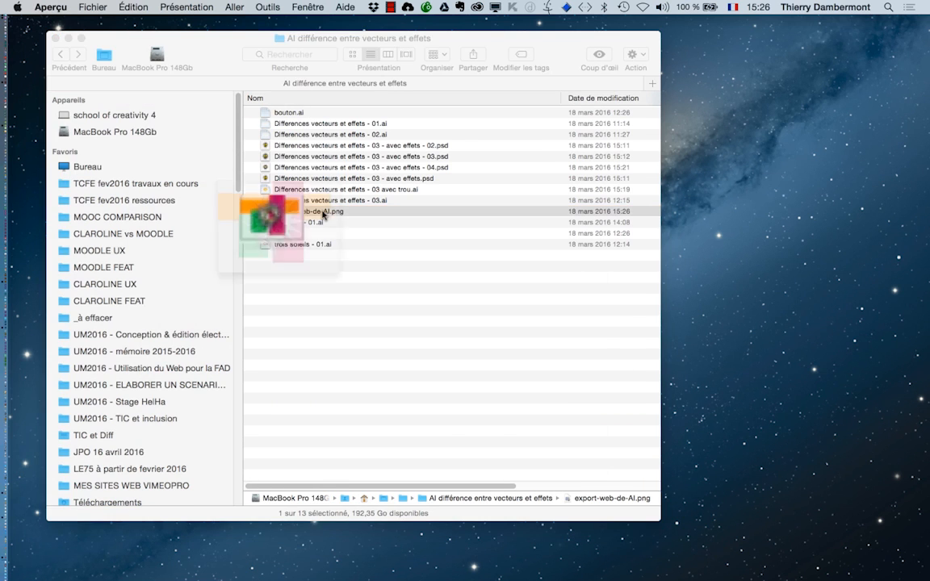
pyautogui.press('super+w')
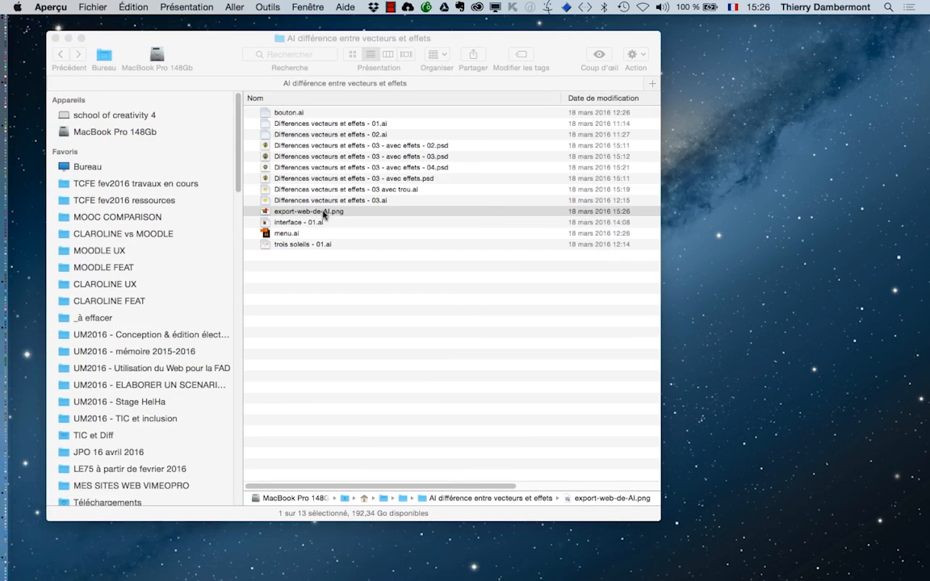
pyautogui.rightClick(322, 211)
pyautogui.moveTo(351, 230)
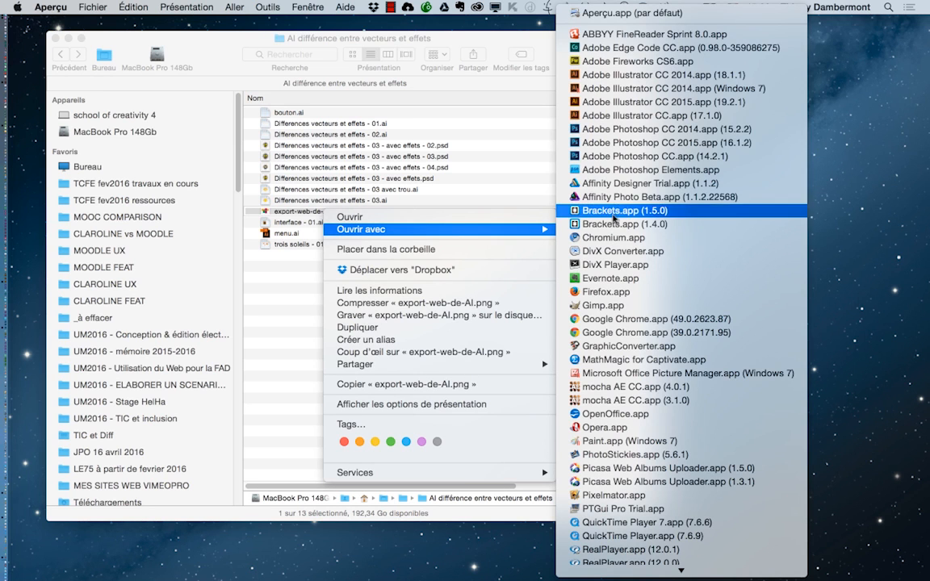
pyautogui.click(605, 293)
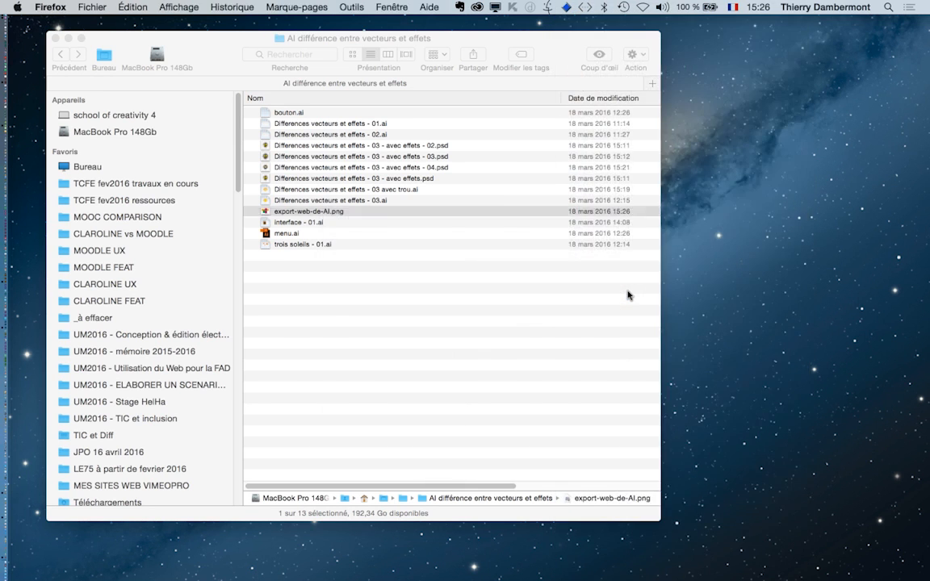